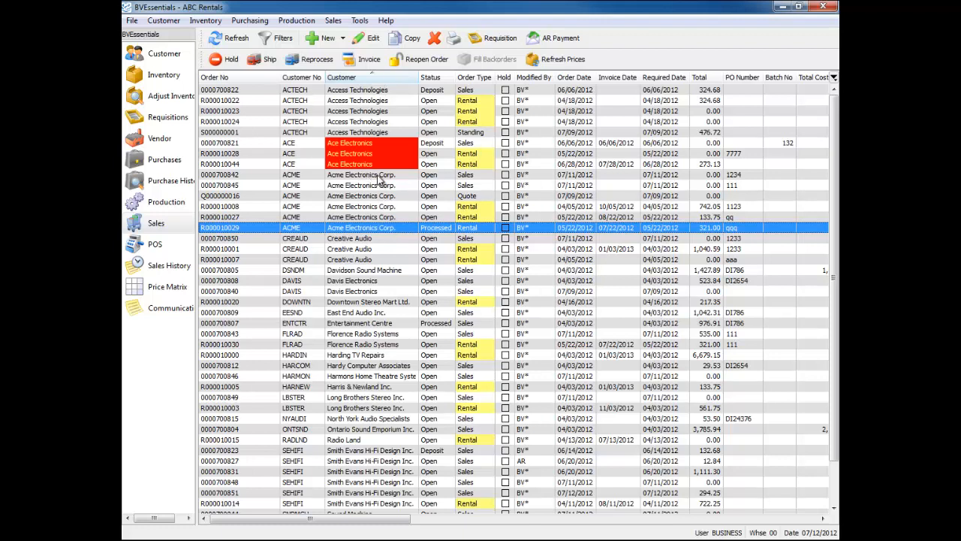
# Select the six Acme Electronics Corp. orders and choose only the Sales Order report for them, excluding Pick Ticket and Quote.
pyautogui.moveTo(381, 177); pyautogui.dragTo(385, 229)
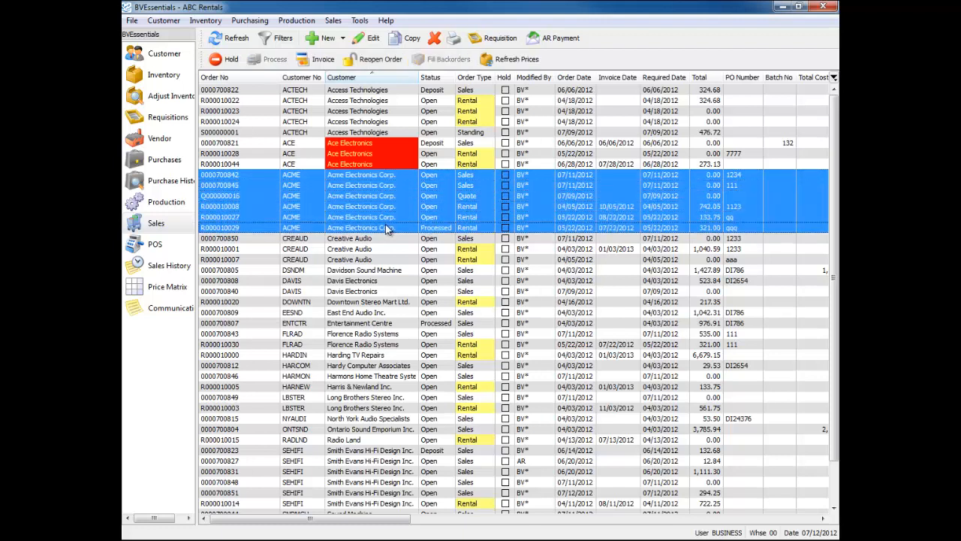
pyautogui.click(455, 39)
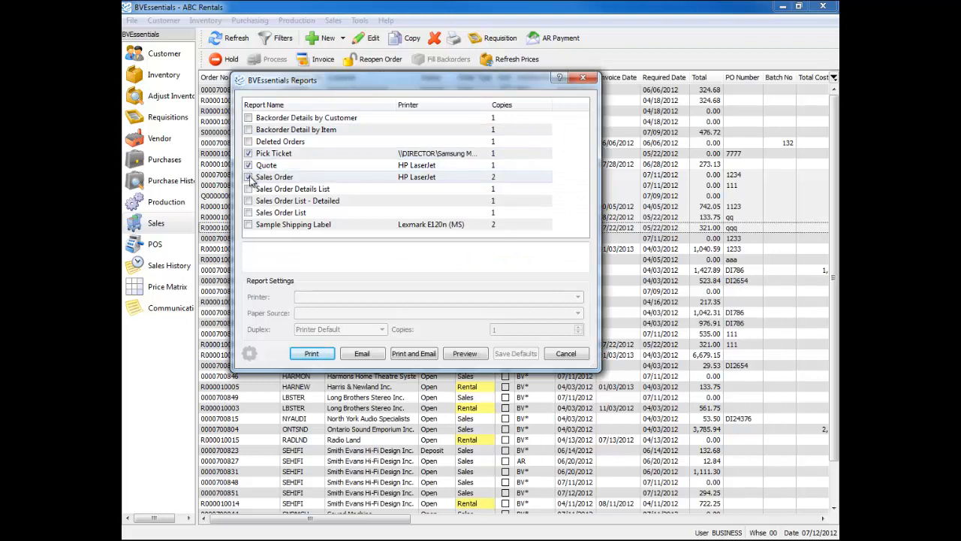
pyautogui.click(247, 154)
pyautogui.click(248, 165)
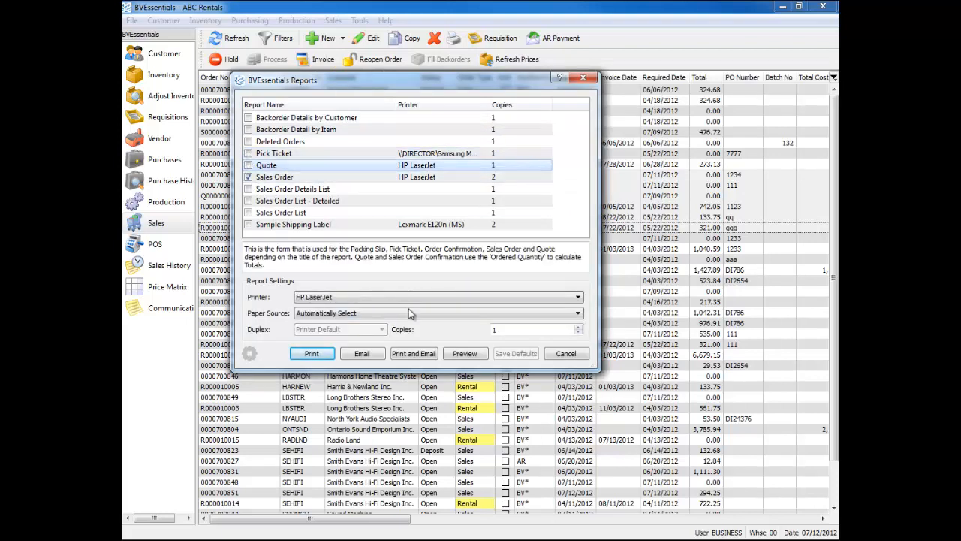
# Set up a report e-mail to the Billing Main contact with the "Rental Incoice {InvoiceNumber}" template and close it unsent.
pyautogui.click(363, 354)
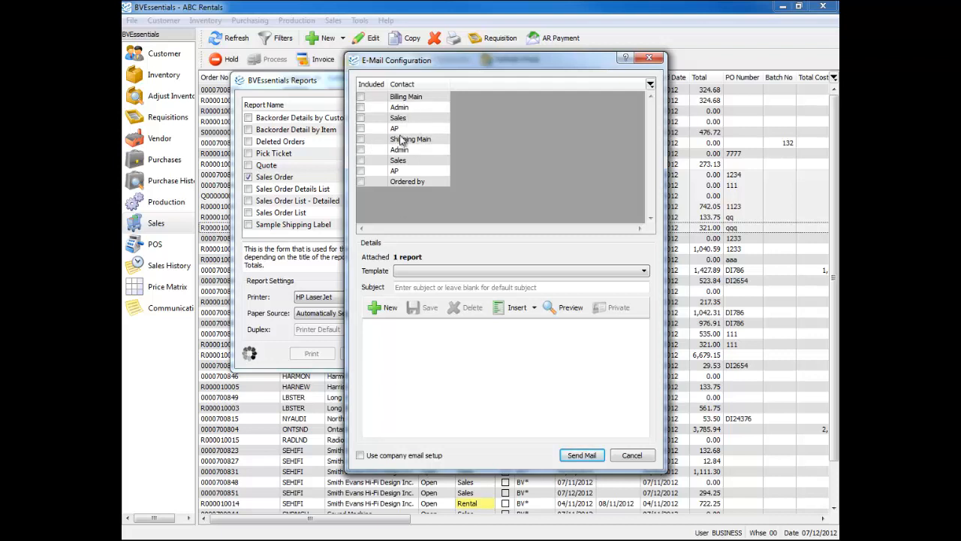
pyautogui.click(361, 97)
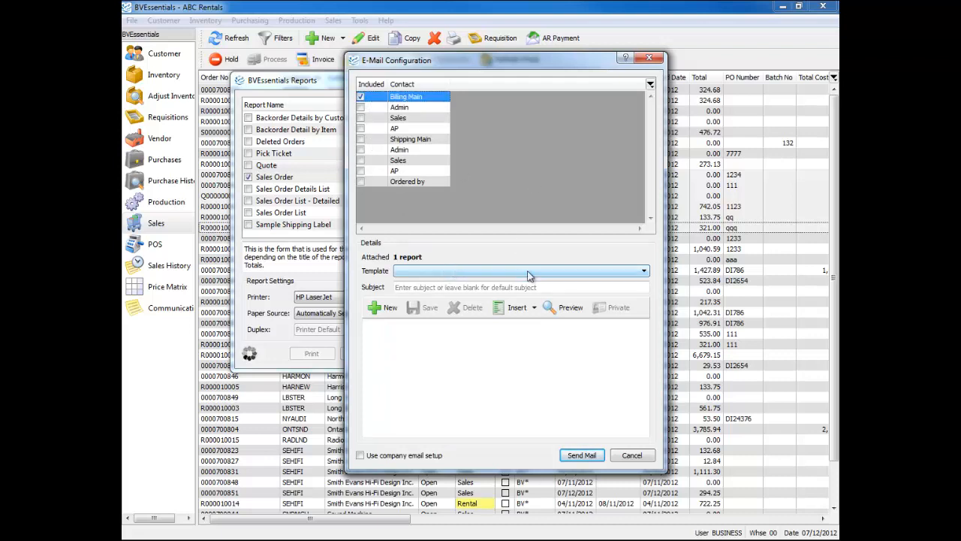
pyautogui.click(557, 272)
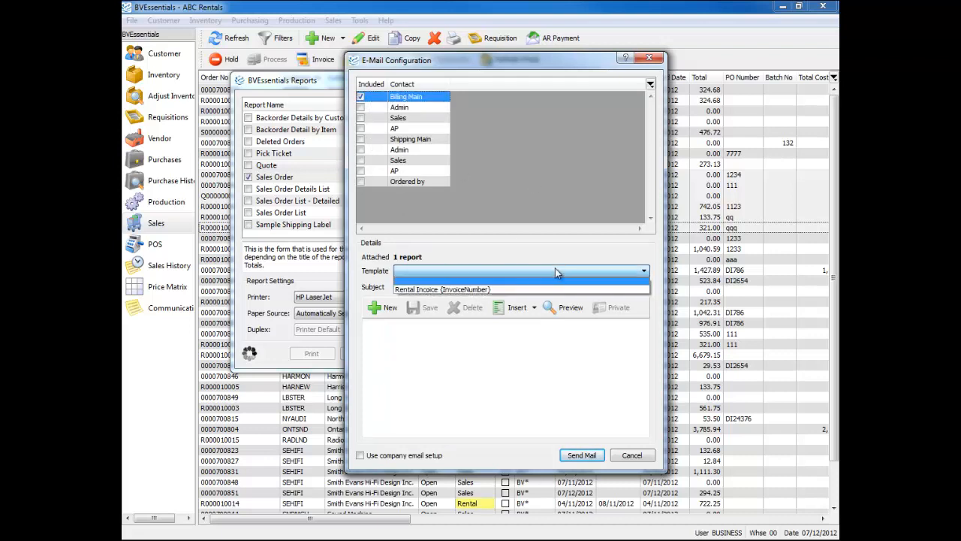
pyautogui.click(559, 281)
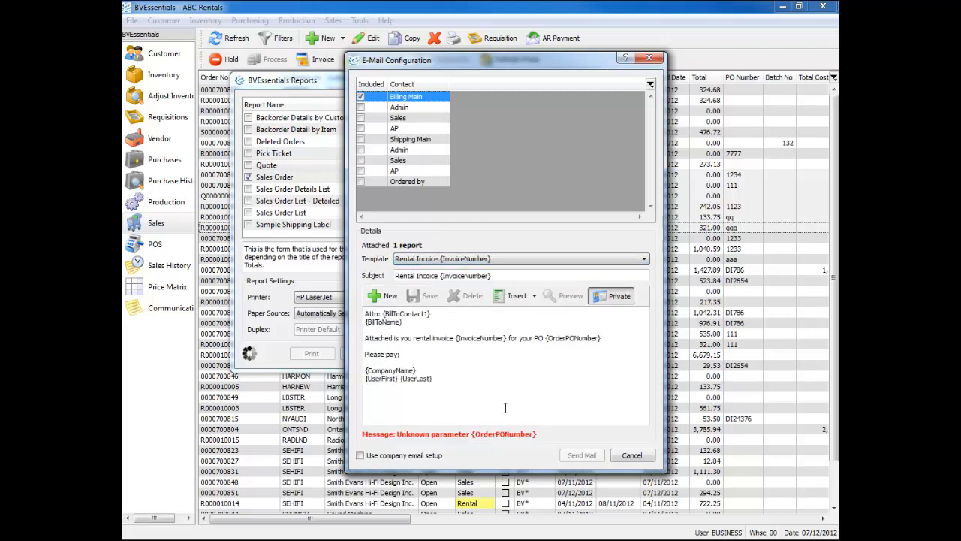
pyautogui.click(648, 58)
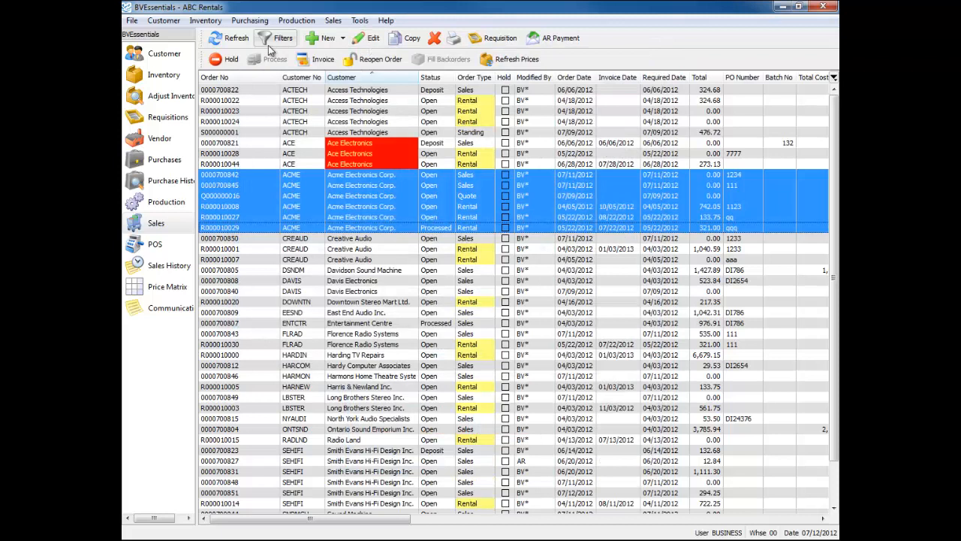
# Preview the Sales Order report for the selected Acme orders, page through to the last one and close the preview.
pyautogui.click(454, 38)
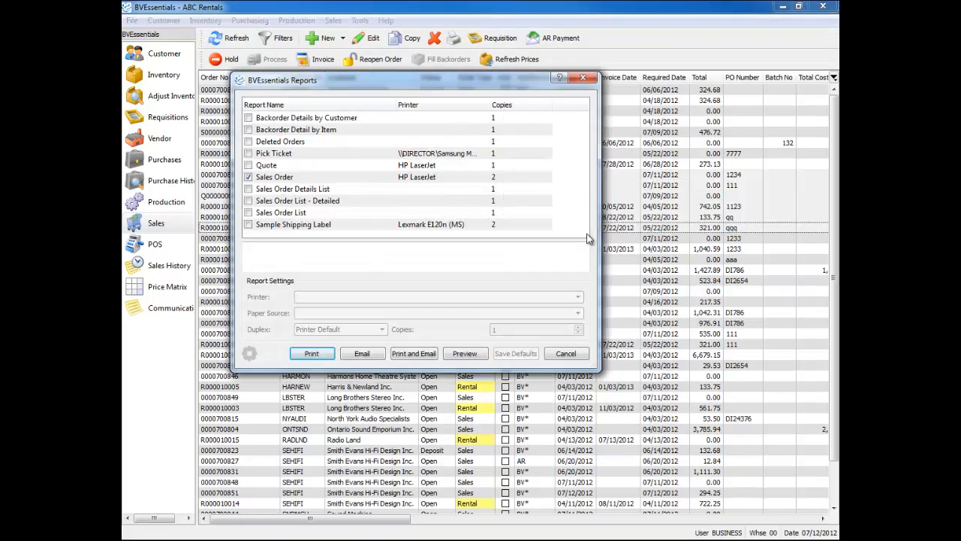
pyautogui.click(465, 353)
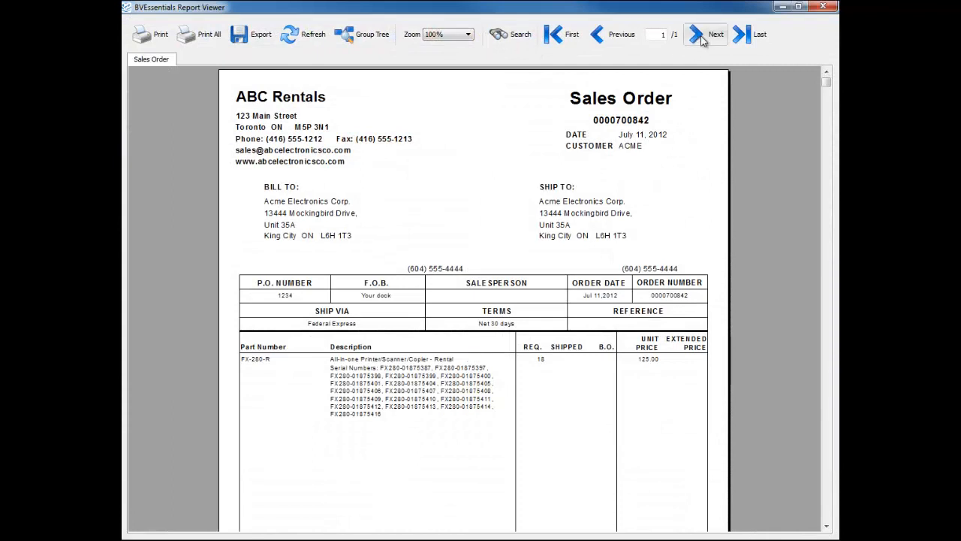
pyautogui.click(706, 39)
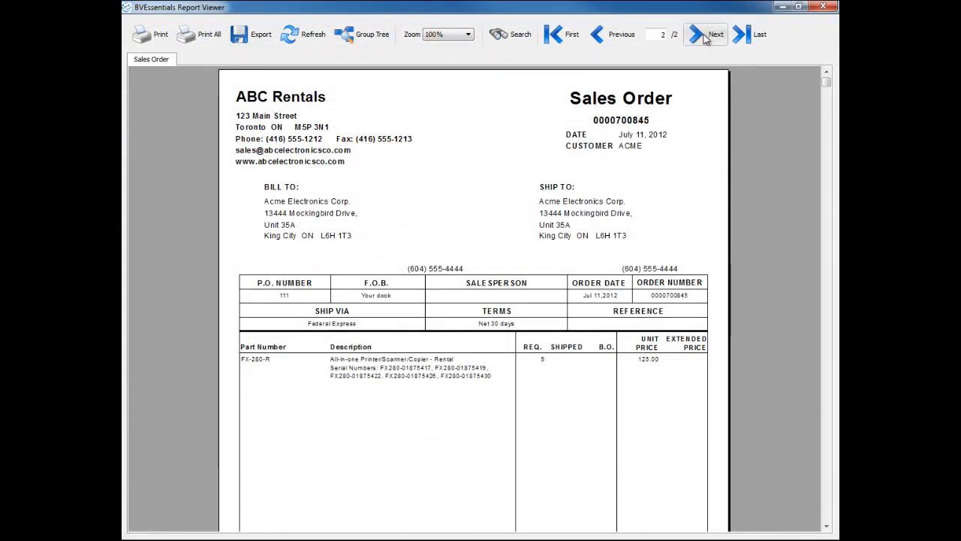
pyautogui.click(706, 39)
pyautogui.click(705, 39)
pyautogui.click(705, 41)
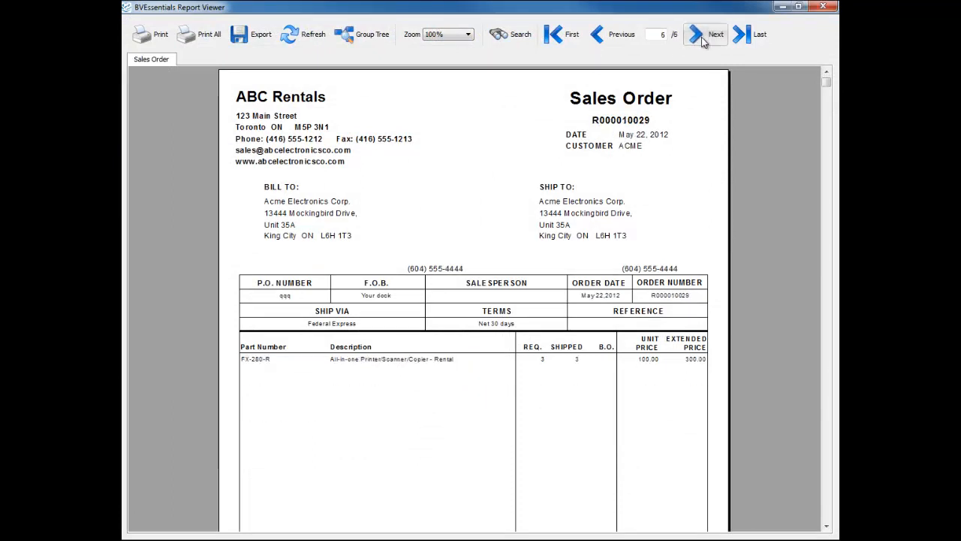
pyautogui.click(826, 7)
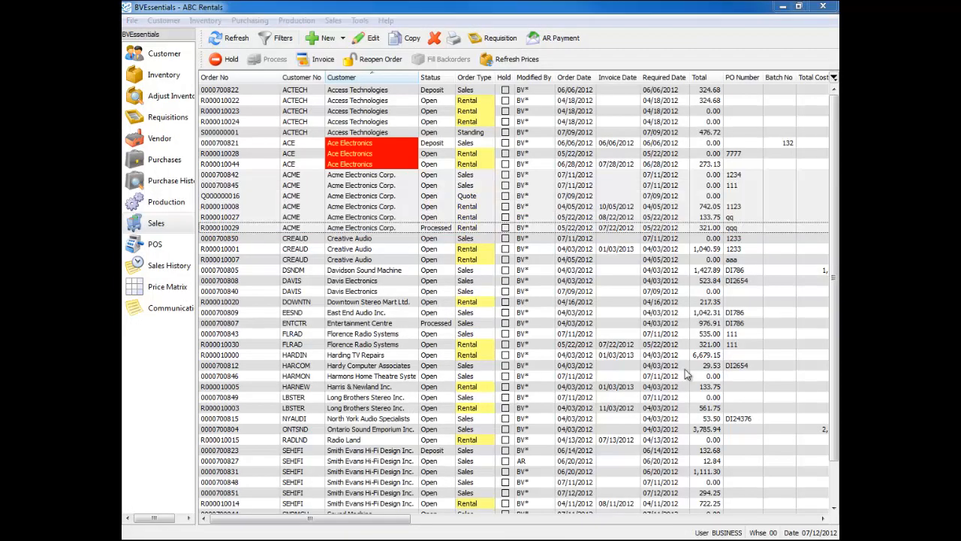
# Sort the orders by PO Number, find those starting with D and select the Hardy Computer Associates order.
pyautogui.click(751, 78)
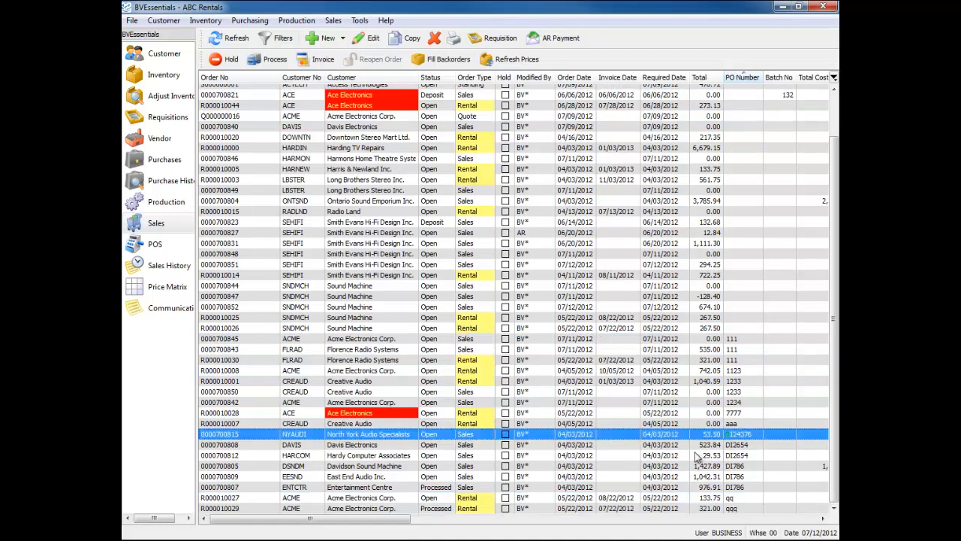
pyautogui.click(751, 455)
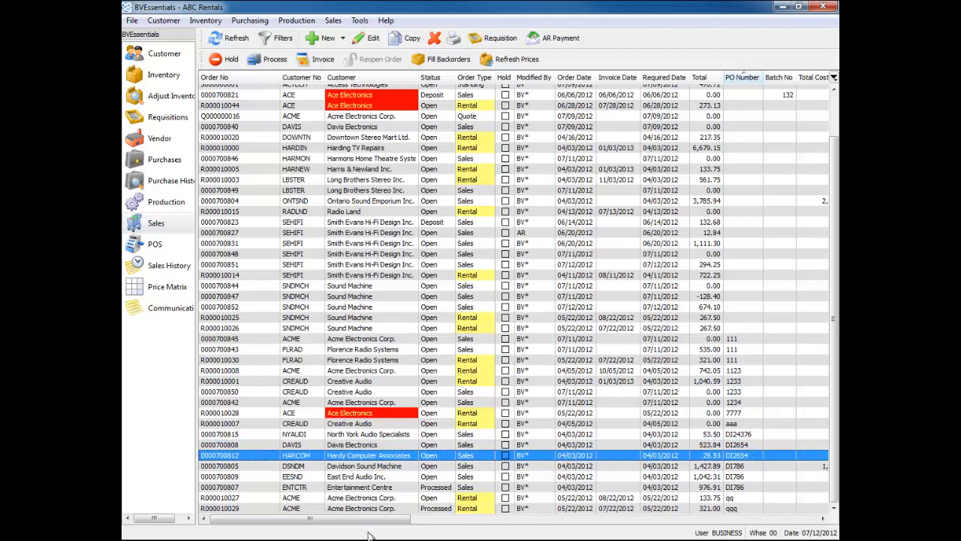
# Sort the orders by Ship Desc and select the three orders shipping via Purolator.
pyautogui.moveTo(367, 524); pyautogui.dragTo(734, 531)
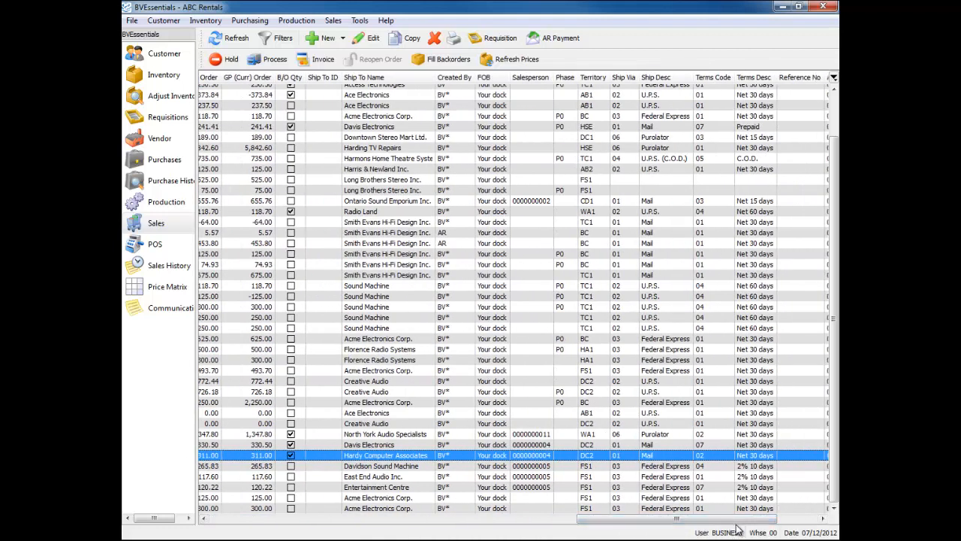
pyautogui.click(659, 81)
pyautogui.scroll(2, 673, 119)
pyautogui.click(672, 115)
pyautogui.write('p')
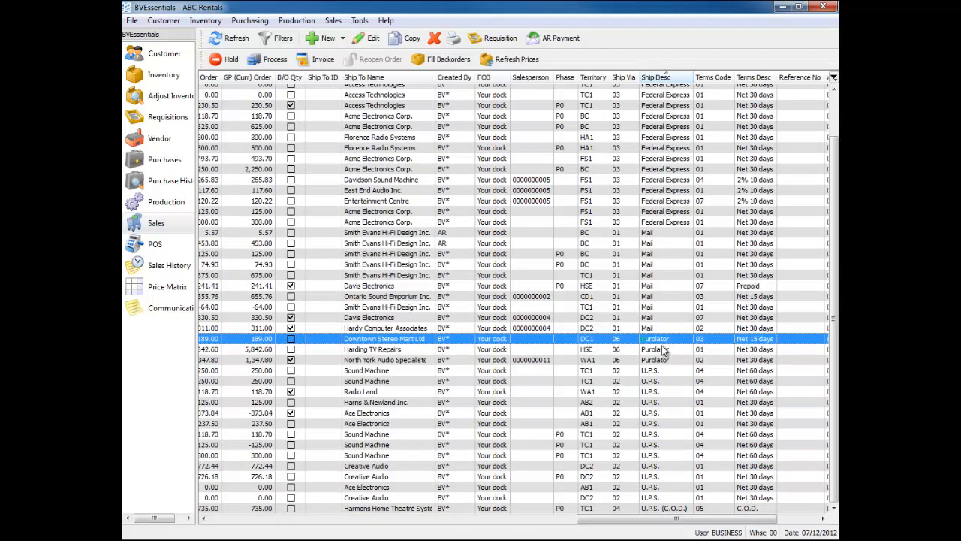
pyautogui.moveTo(663, 345); pyautogui.dragTo(668, 363)
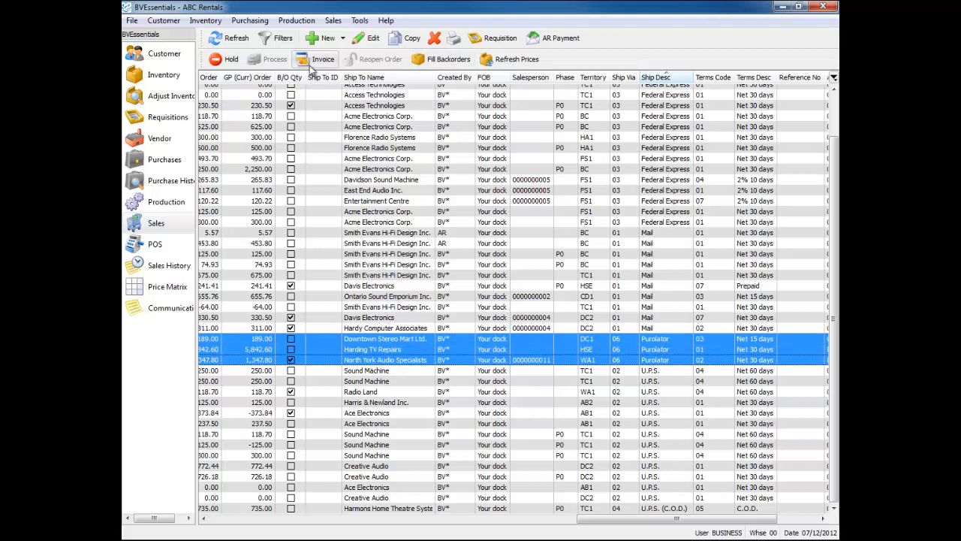
# Choose the Pick Ticket report instead of Sales Order for the Purolator orders, check the available printers and close without printing.
pyautogui.click(453, 37)
pyautogui.click(249, 176)
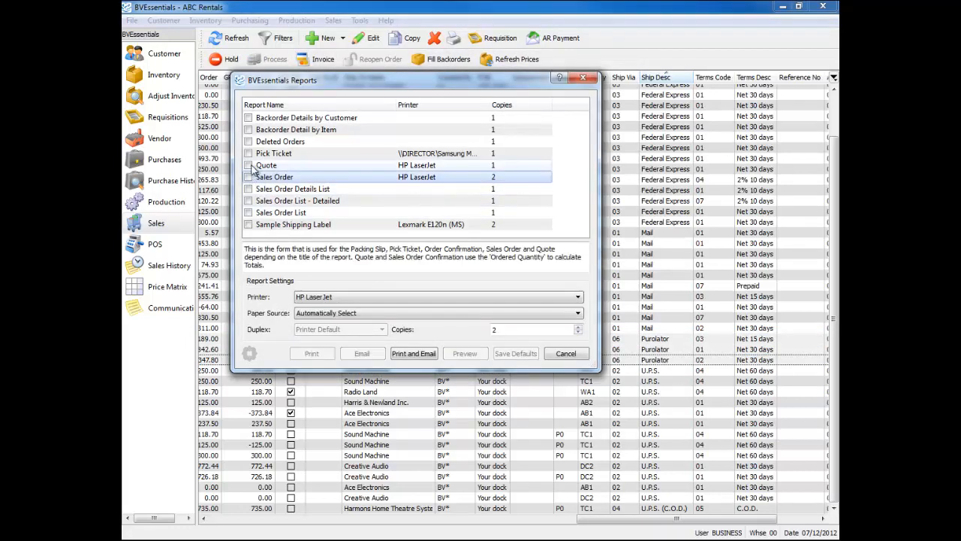
pyautogui.click(249, 153)
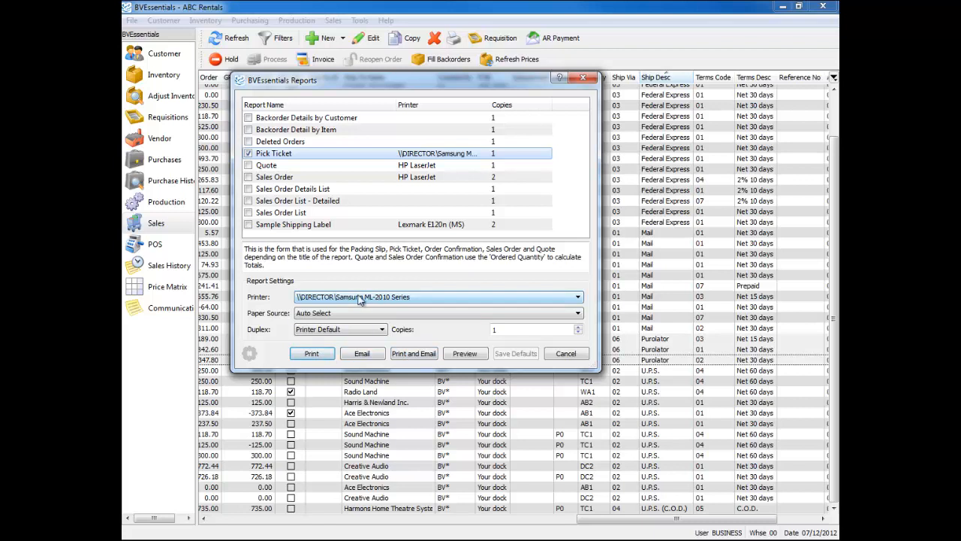
pyautogui.click(352, 297)
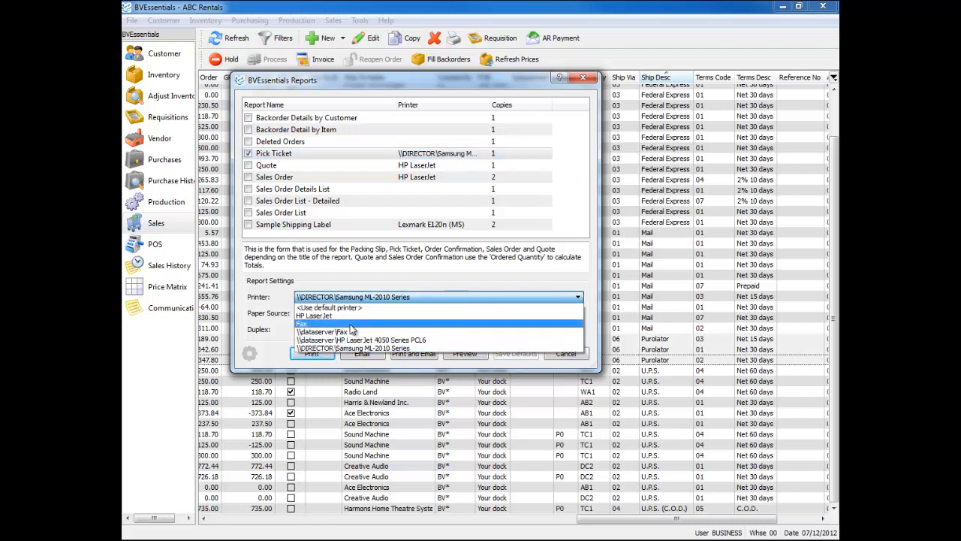
pyautogui.click(373, 295)
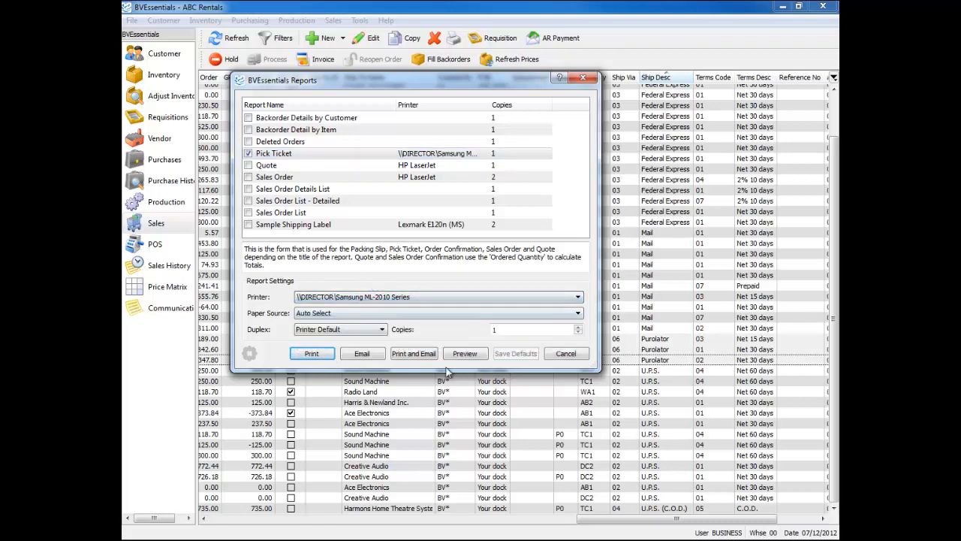
pyautogui.click(565, 354)
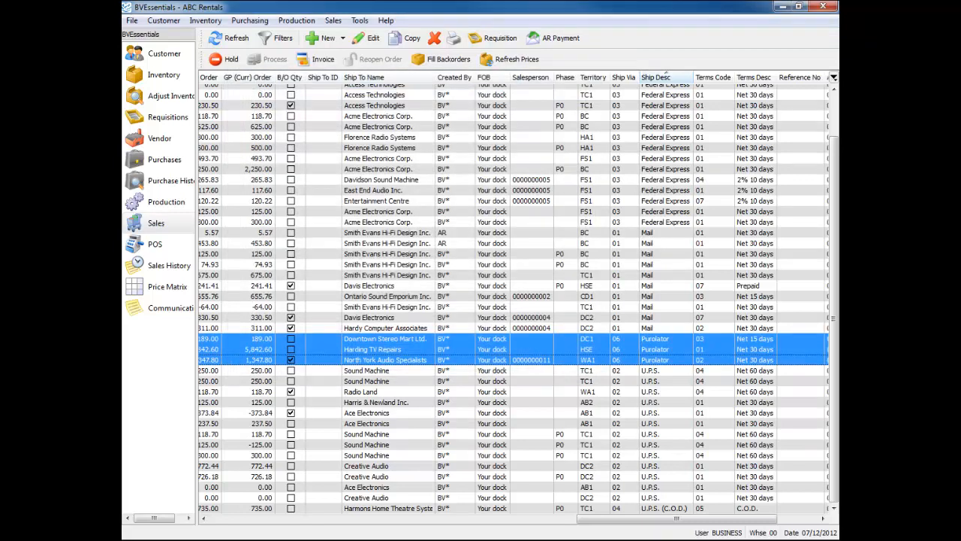
# Sort the orders by Ship To Name, find the first name starting with D and open the Davidson Sound Machine order.
pyautogui.click(387, 244)
pyautogui.click(379, 78)
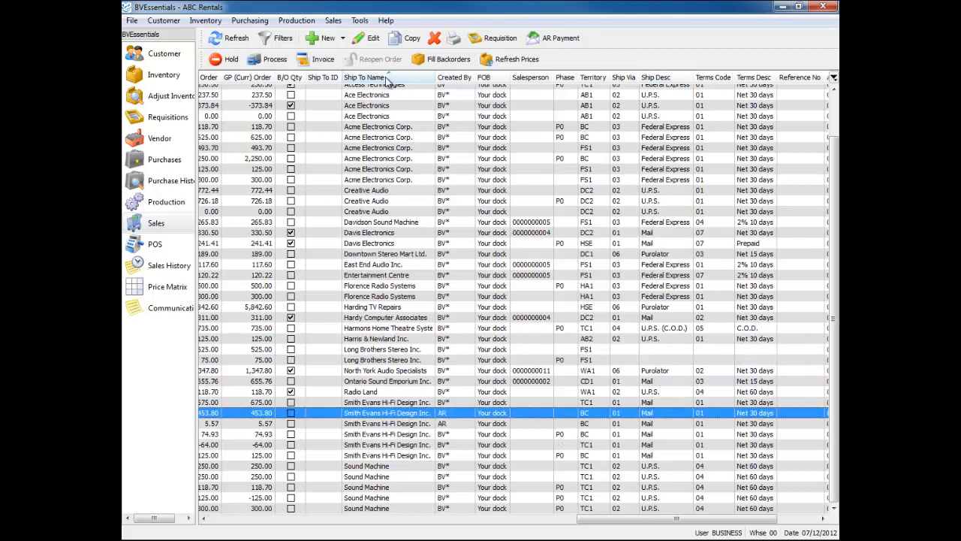
pyautogui.moveTo(577, 518); pyautogui.dragTo(516, 518)
pyautogui.click(587, 107)
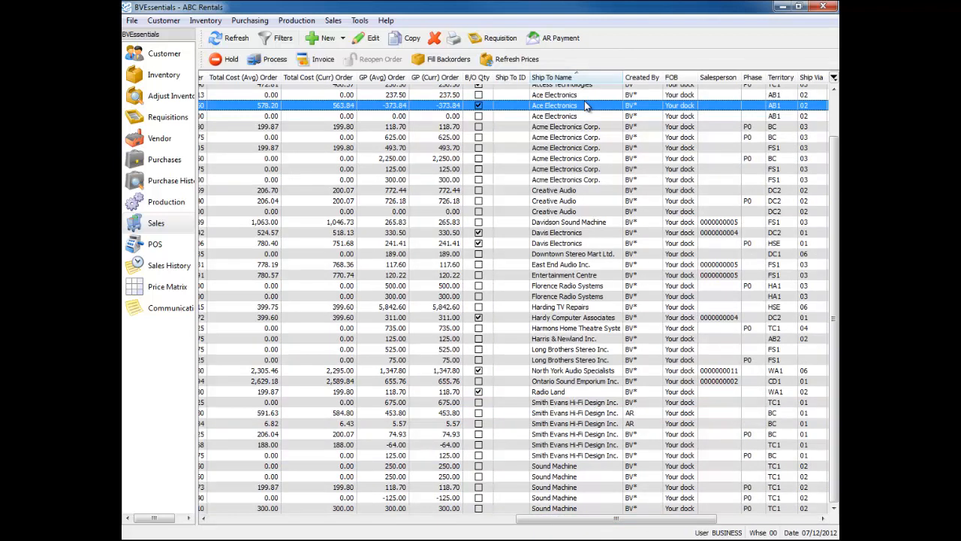
pyautogui.press('d')
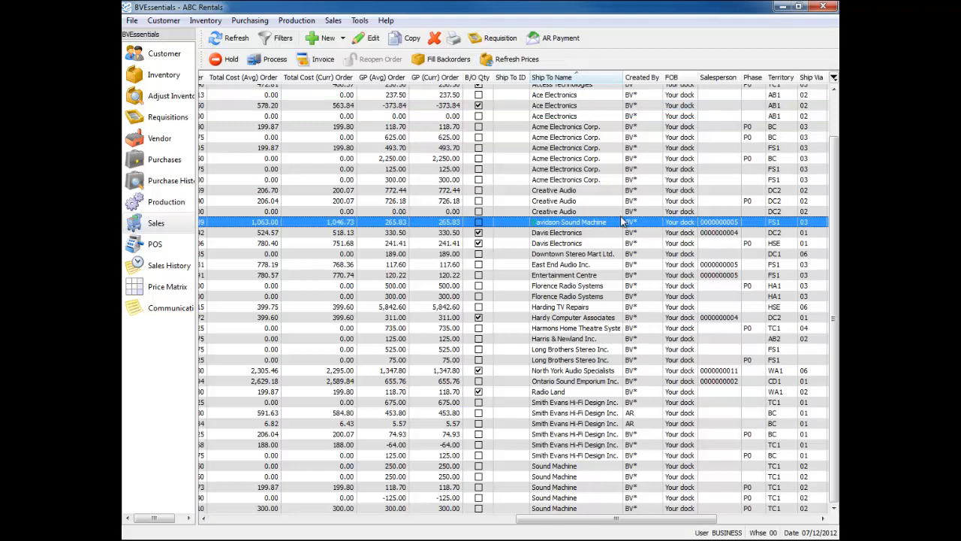
pyautogui.press('Return')
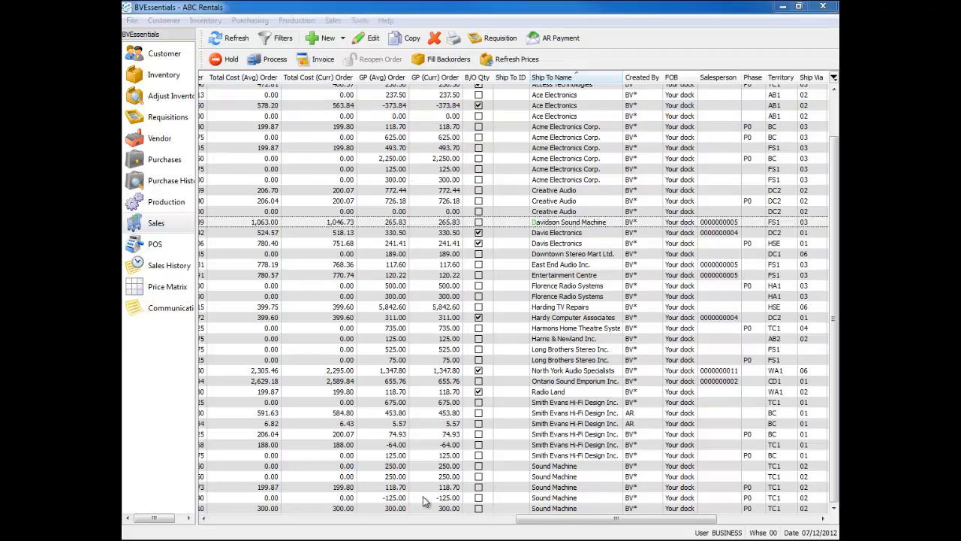
# Sort the orders by Total Cost (Avg) Order from highest to lowest and view the start of the list.
pyautogui.moveTo(563, 519); pyautogui.dragTo(481, 520)
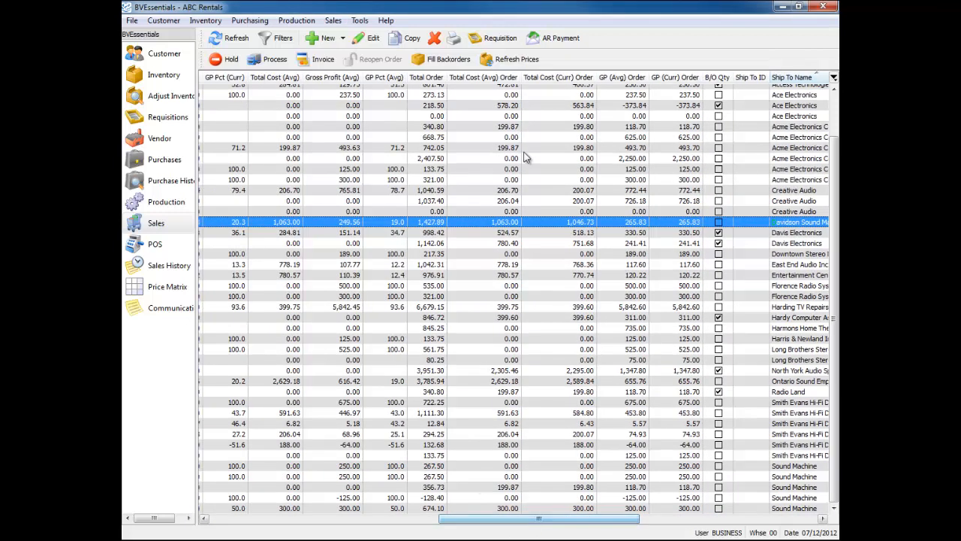
pyautogui.click(572, 149)
pyautogui.click(489, 78)
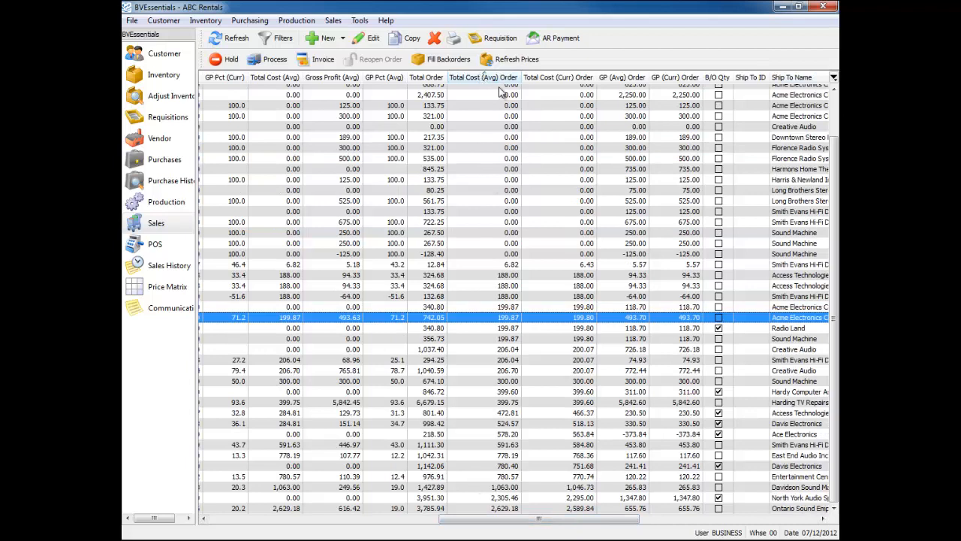
pyautogui.click(488, 78)
pyautogui.scroll(2, 564, 211)
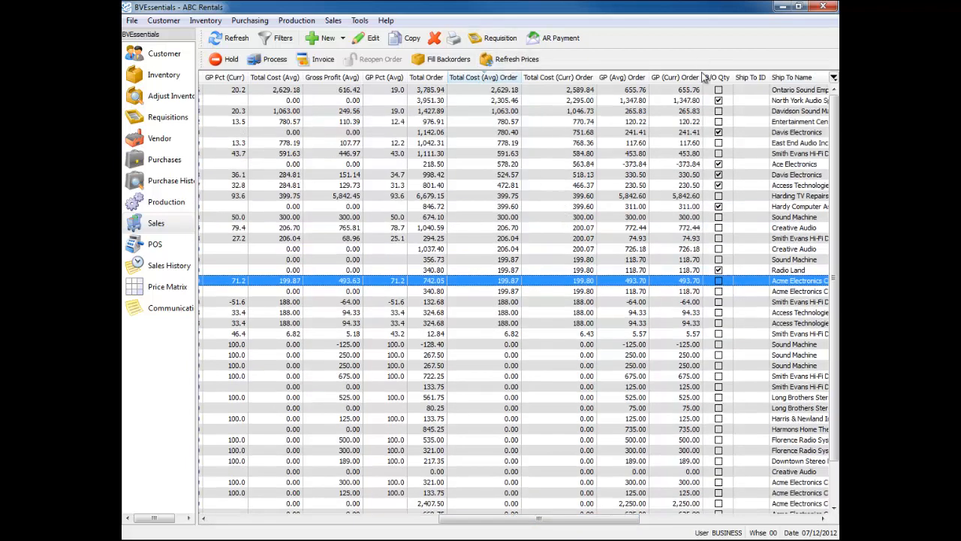
# Sort the orders by GP (Avg) Order from highest to lowest and open the Harding TV Repairs order.
pyautogui.click(633, 78)
pyautogui.click(618, 80)
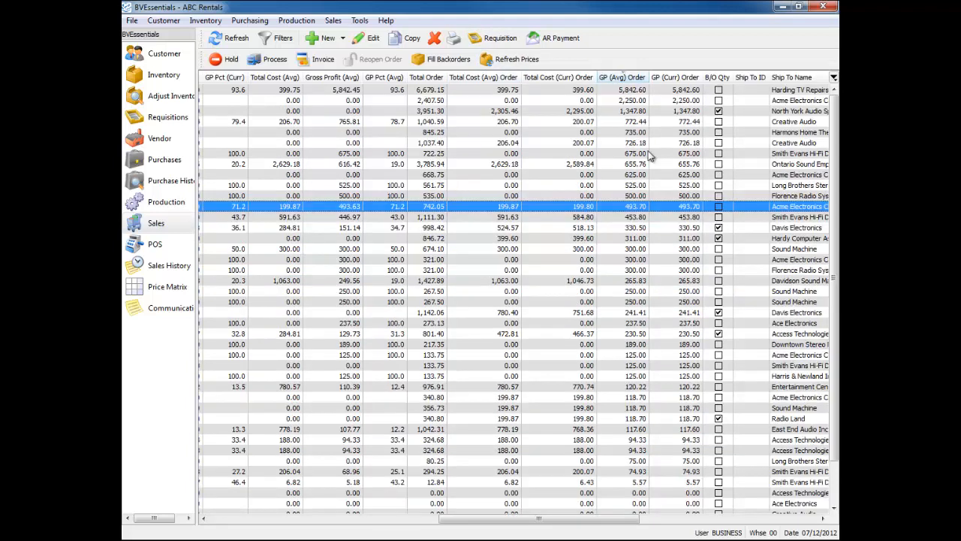
pyautogui.click(630, 92)
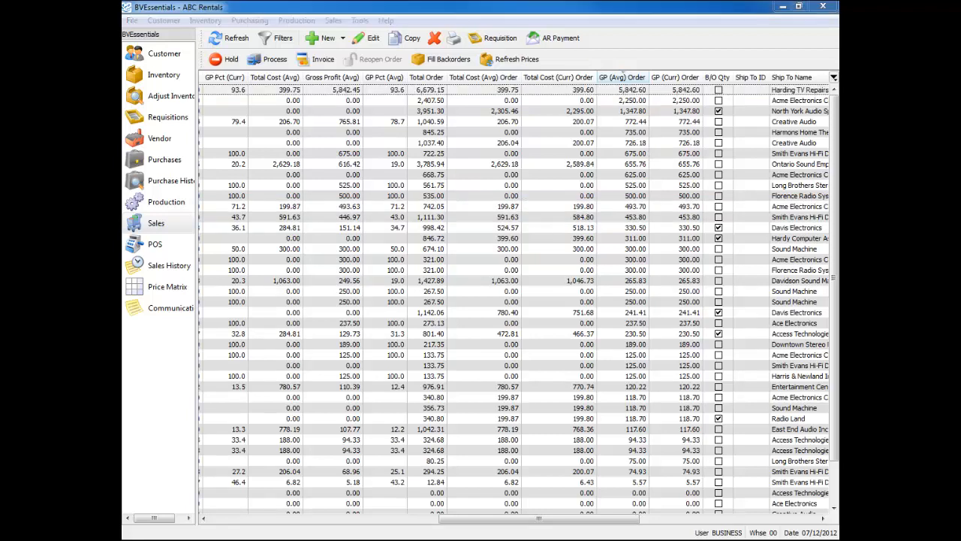
# Put the Creative Audio sales order with the 1,037.40 total on hold and sort the list by Order No.
pyautogui.moveTo(579, 520); pyautogui.dragTo(289, 505)
pyautogui.click(300, 143)
pyautogui.click(232, 63)
# Preview the Backorder Details by Customer and Backorder Detail by Item reports without the Pick Ticket, and view both before closing them.
pyautogui.click(381, 113)
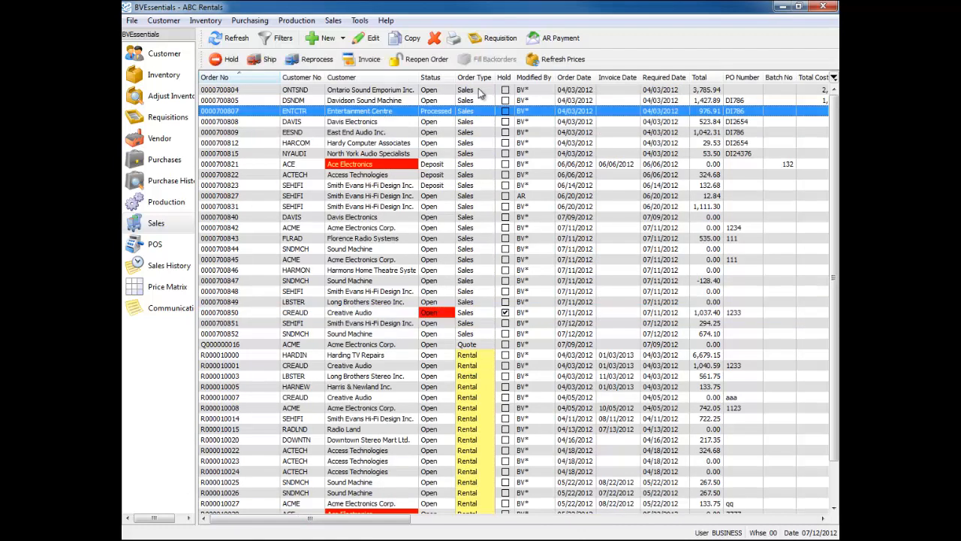
pyautogui.click(453, 39)
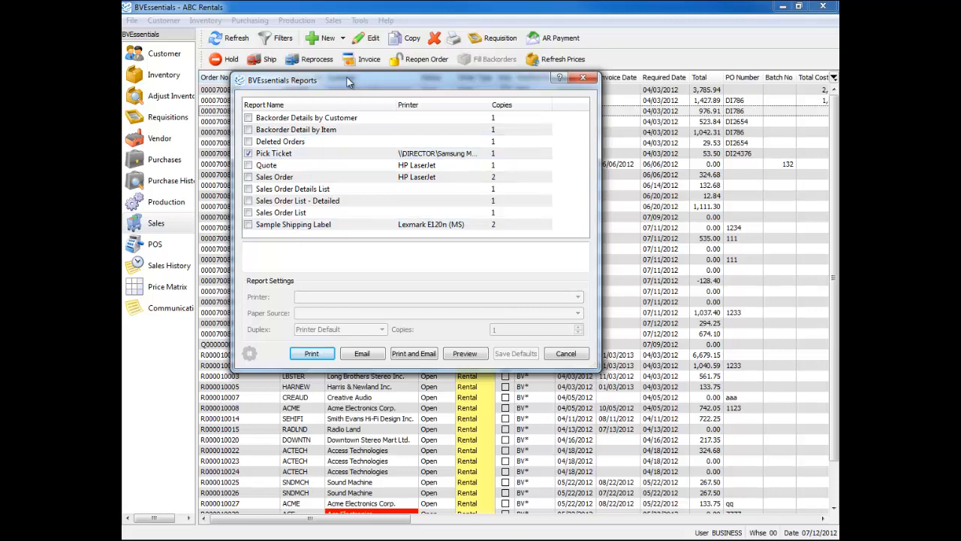
pyautogui.moveTo(353, 91); pyautogui.dragTo(469, 96)
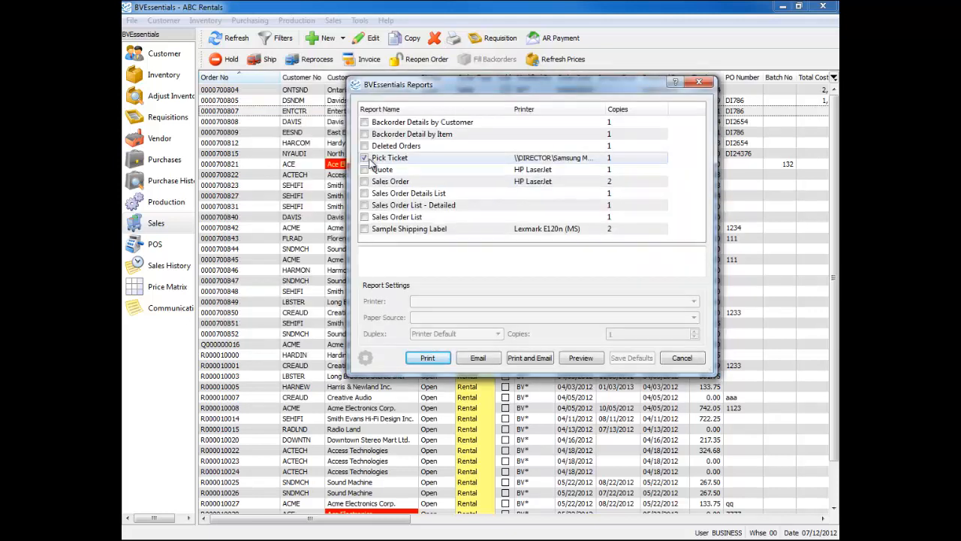
pyautogui.click(365, 158)
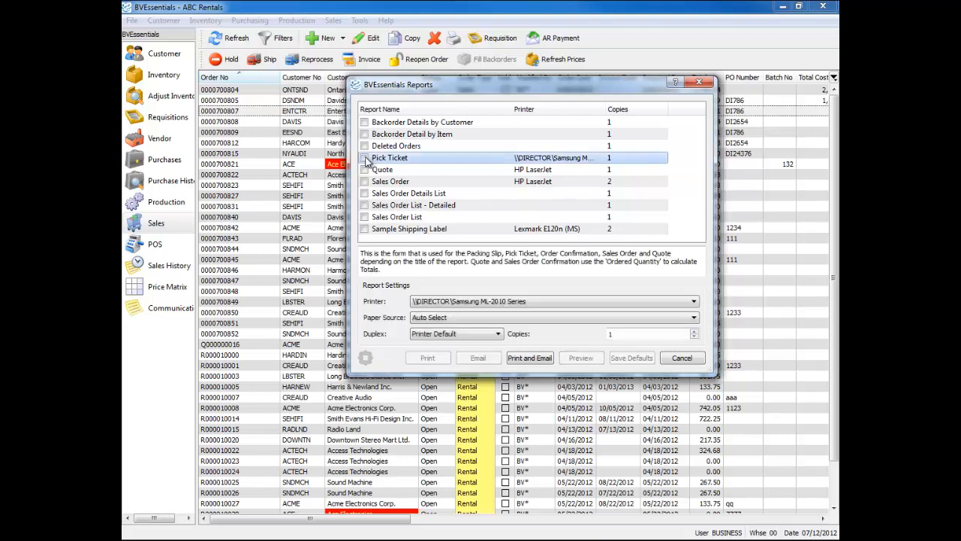
pyautogui.click(364, 133)
pyautogui.click(364, 122)
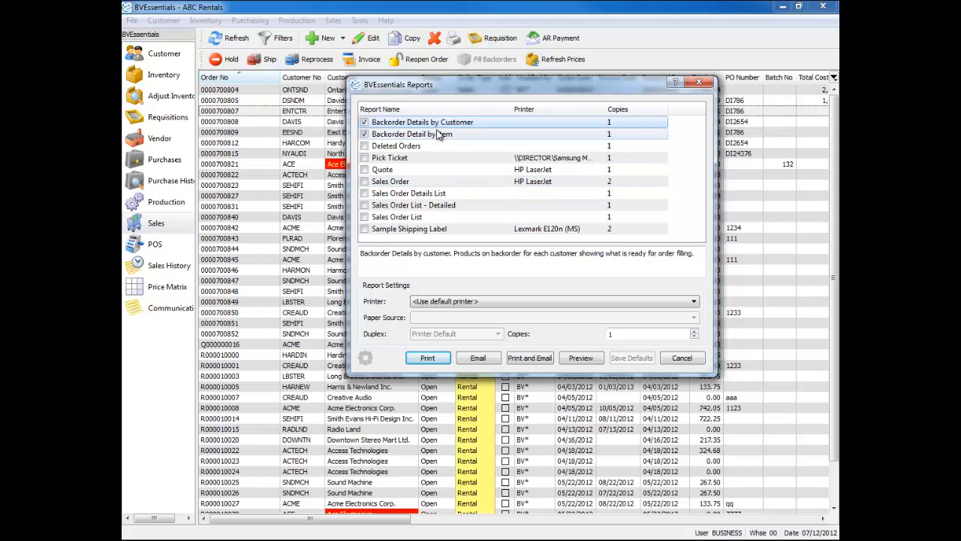
pyautogui.click(579, 359)
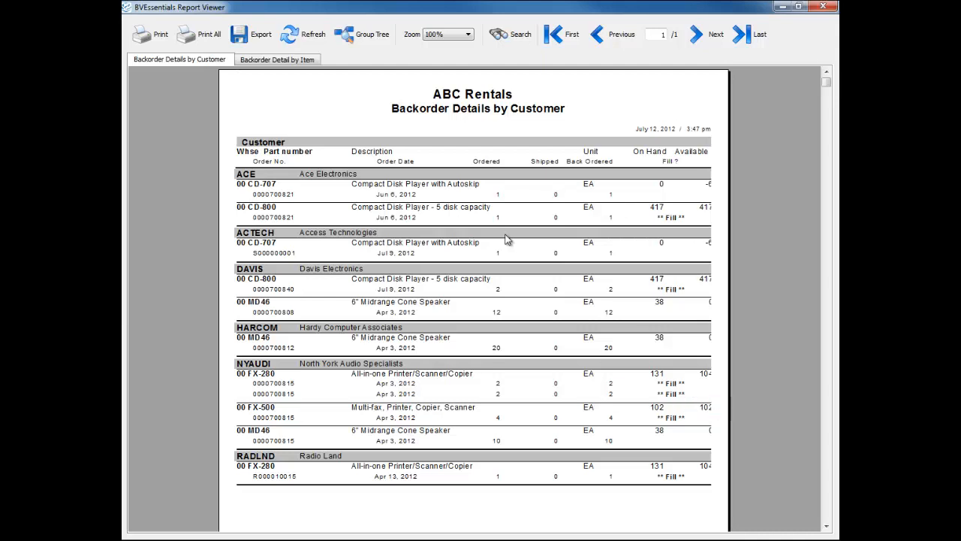
pyautogui.click(298, 63)
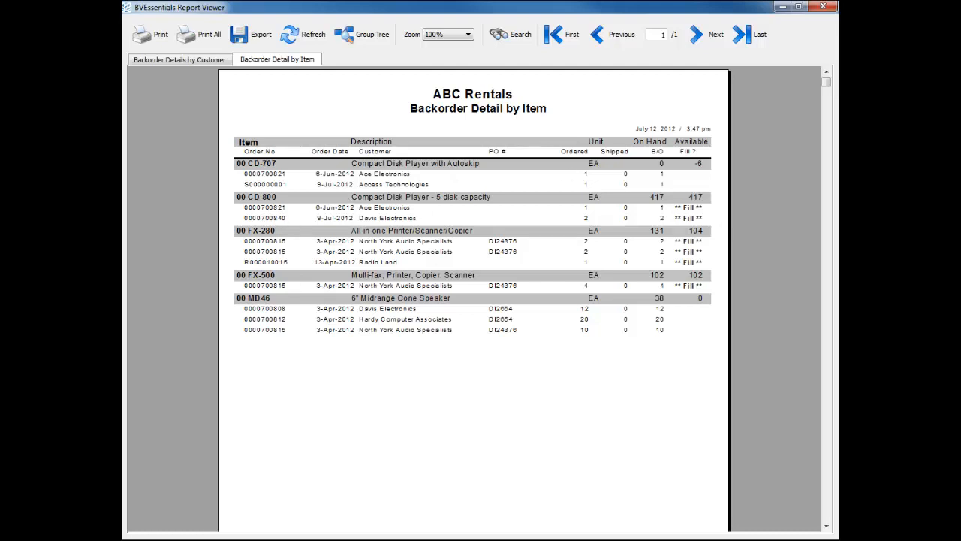
pyautogui.click(823, 7)
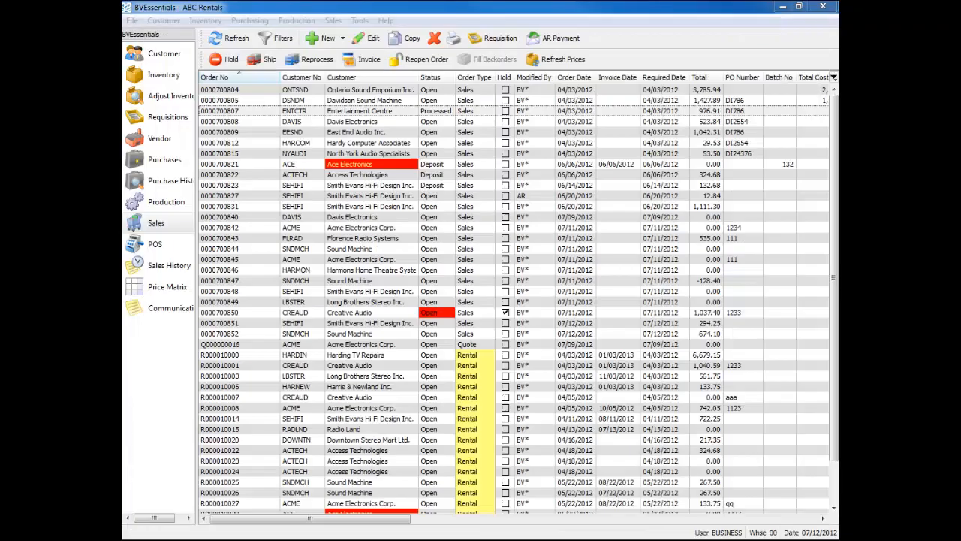
# Put the processed Entertainment Centre sales order on hold.
pyautogui.click(285, 227)
pyautogui.click(251, 153)
pyautogui.click(250, 111)
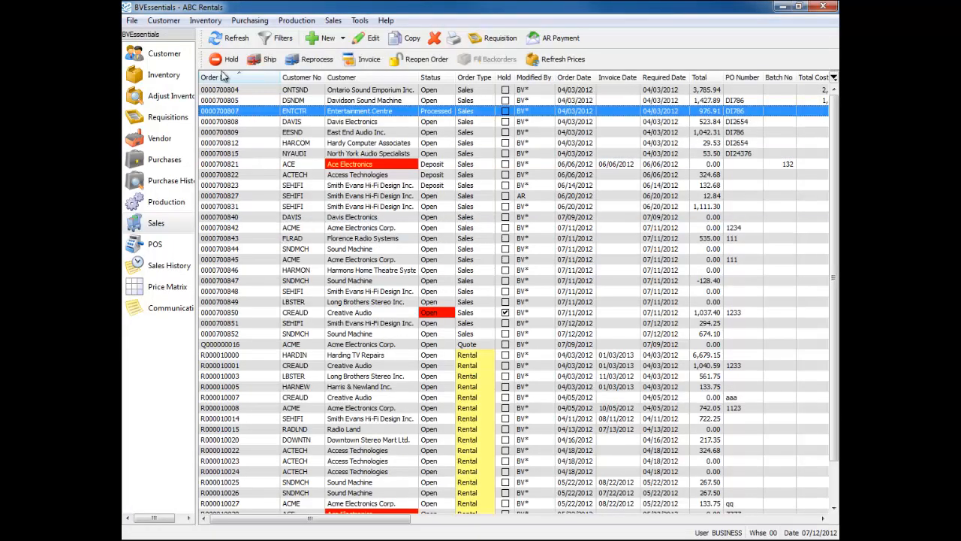
pyautogui.click(226, 59)
pyautogui.click(268, 154)
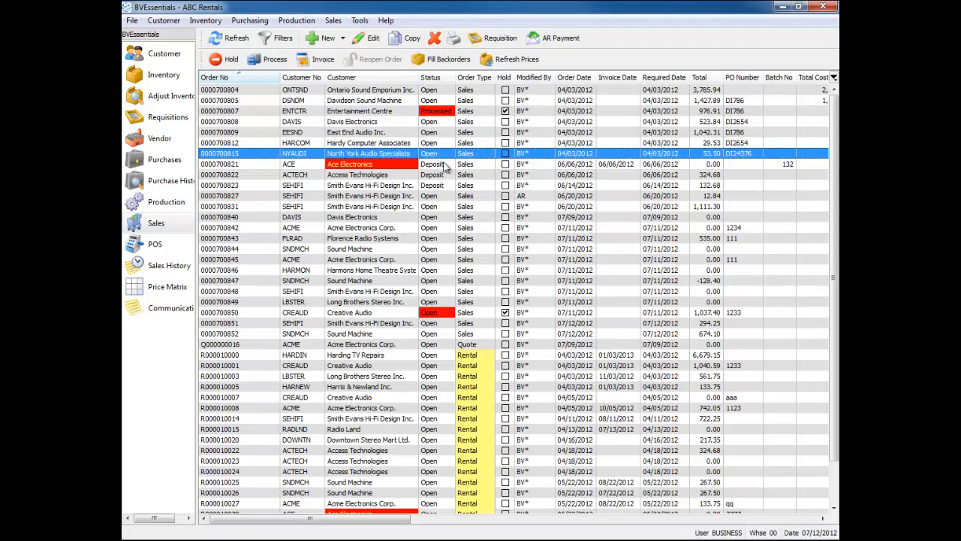
pyautogui.moveTo(428, 262); pyautogui.dragTo(363, 221)
pyautogui.click(671, 206)
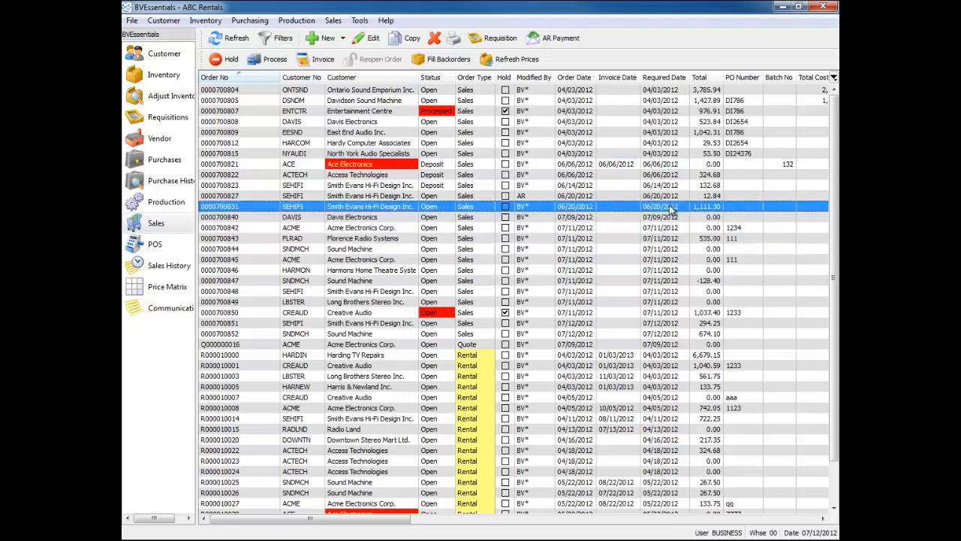
pyautogui.keyDown('ctrl'); pyautogui.click(676, 238); pyautogui.keyUp('ctrl')
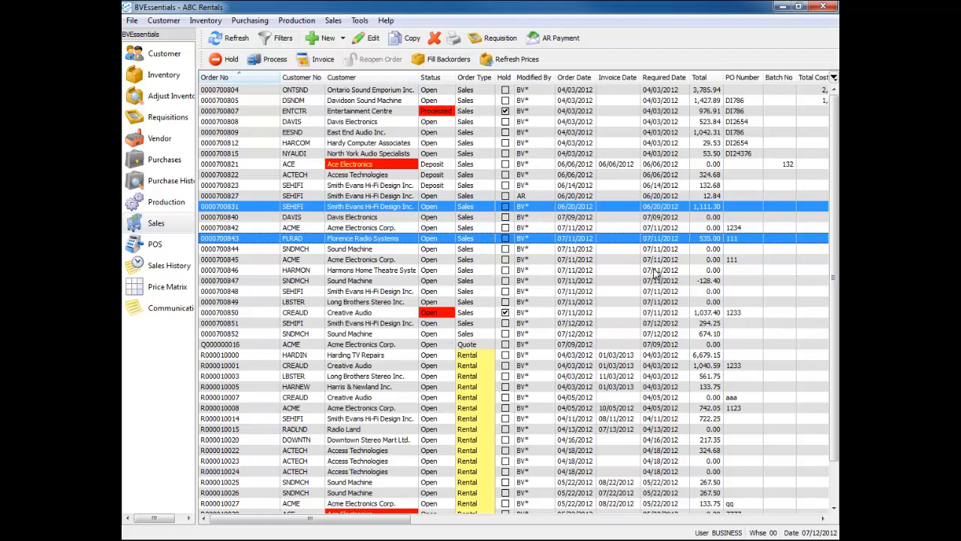
pyautogui.keyDown('ctrl'); pyautogui.click(646, 175); pyautogui.keyUp('ctrl')
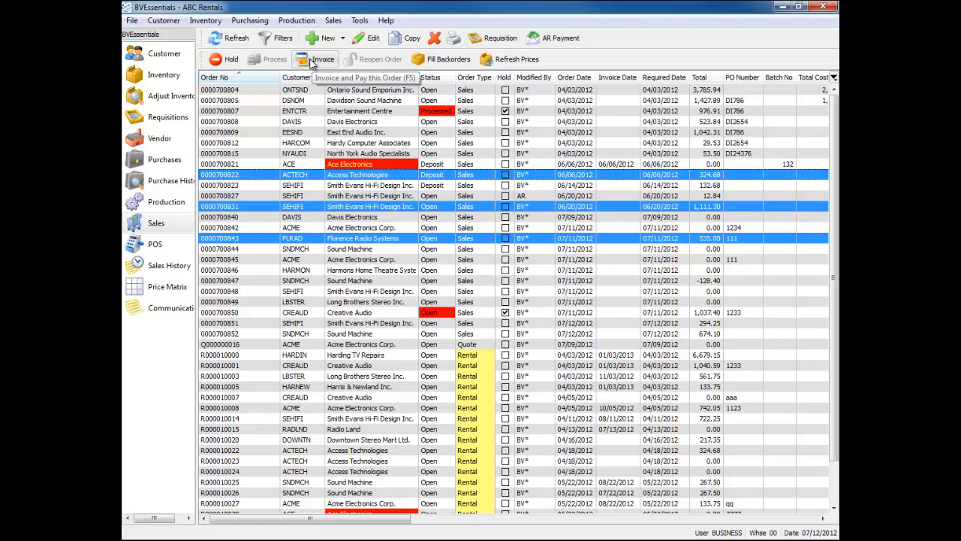
pyautogui.click(539, 165)
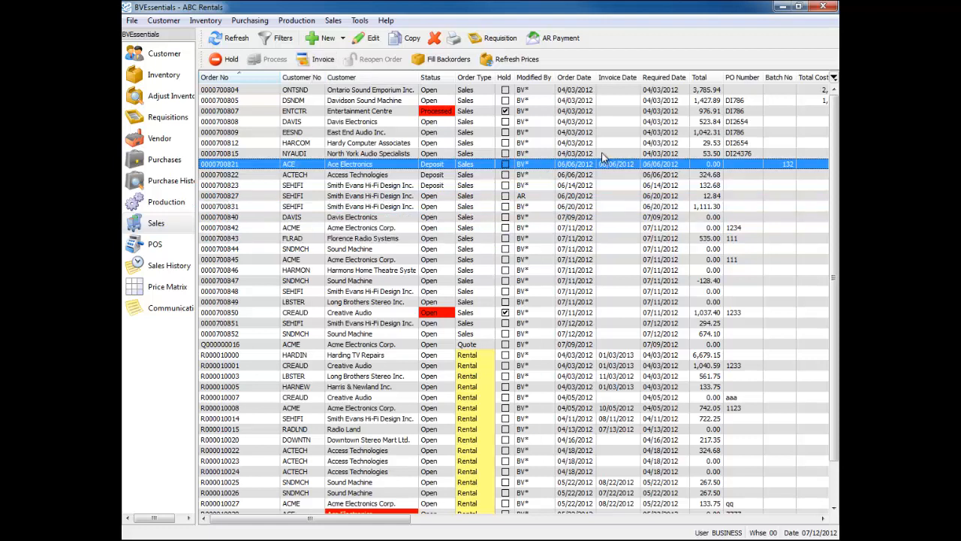
# Sort the orders by Order Type and select the Creative Audio rental order with the 1,040.59 total.
pyautogui.click(480, 77)
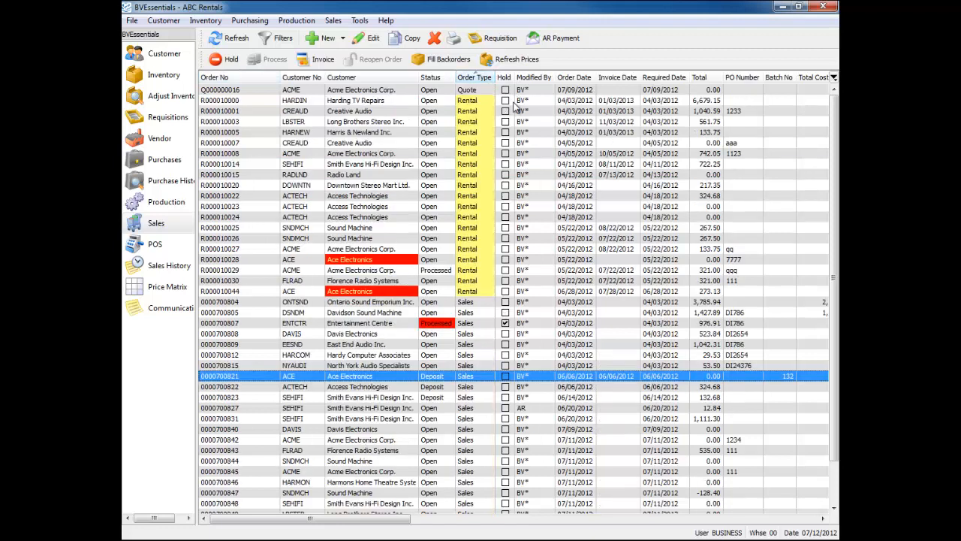
pyautogui.click(488, 344)
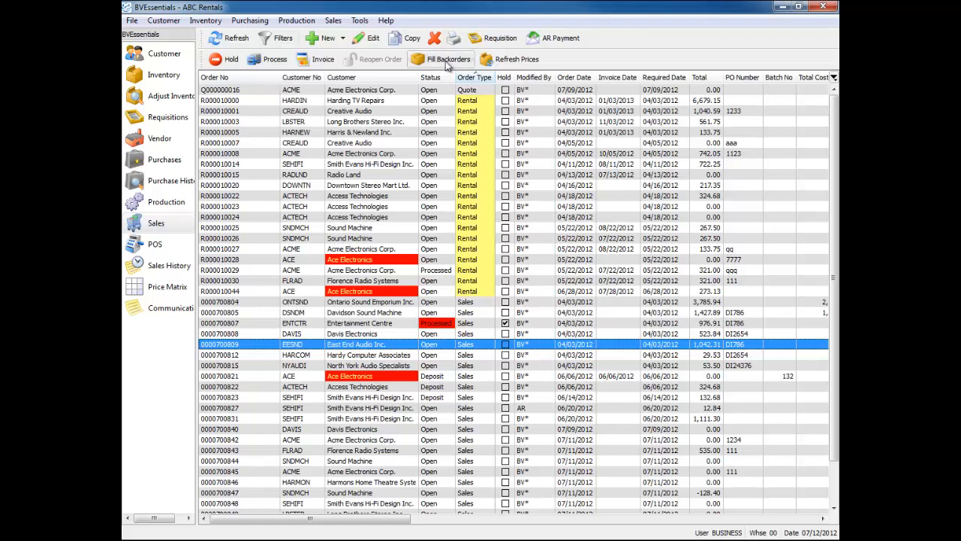
pyautogui.click(557, 113)
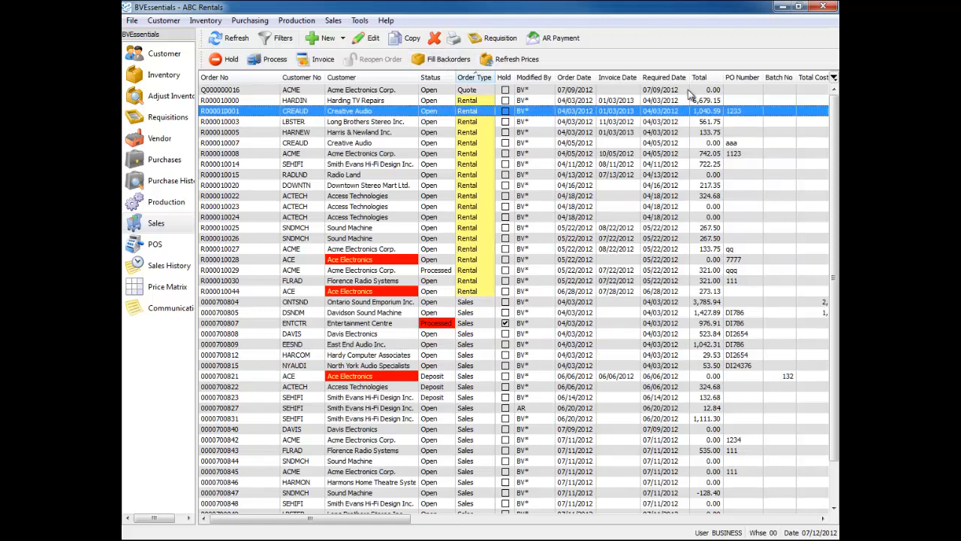
# Sort the orders by B/O Qty with backordered ones first, and fill the backorders on all the flagged orders at once.
pyautogui.moveTo(395, 521); pyautogui.dragTo(638, 528)
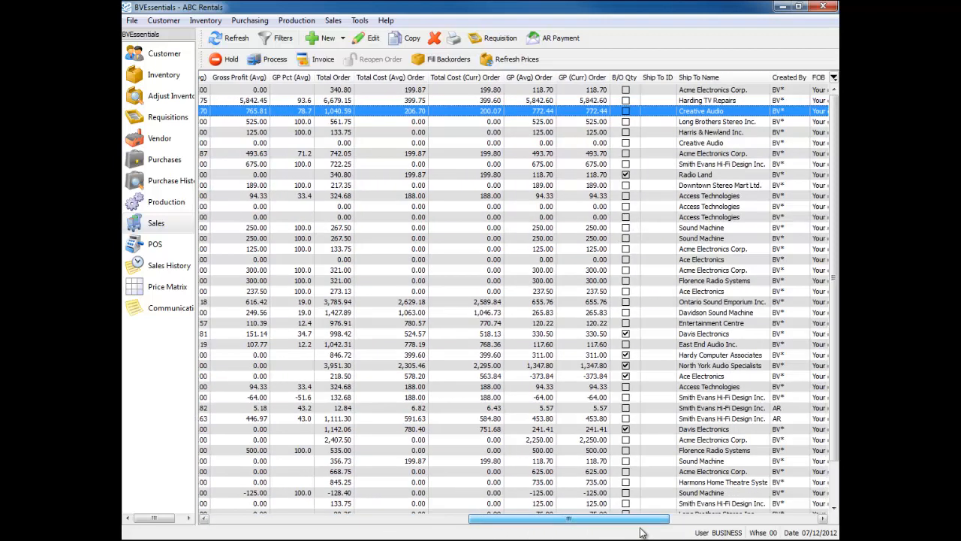
pyautogui.click(629, 80)
pyautogui.click(633, 90)
pyautogui.moveTo(633, 90); pyautogui.dragTo(645, 158)
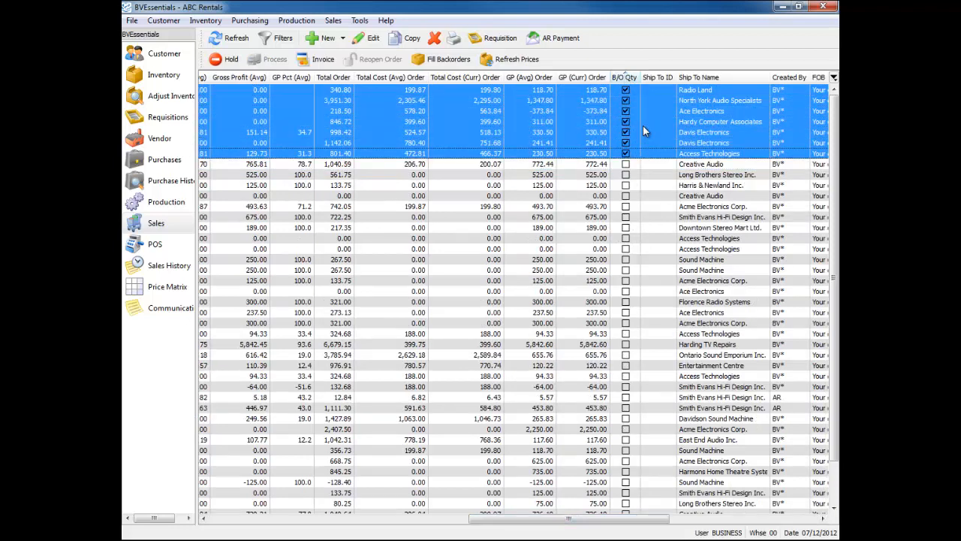
pyautogui.click(449, 59)
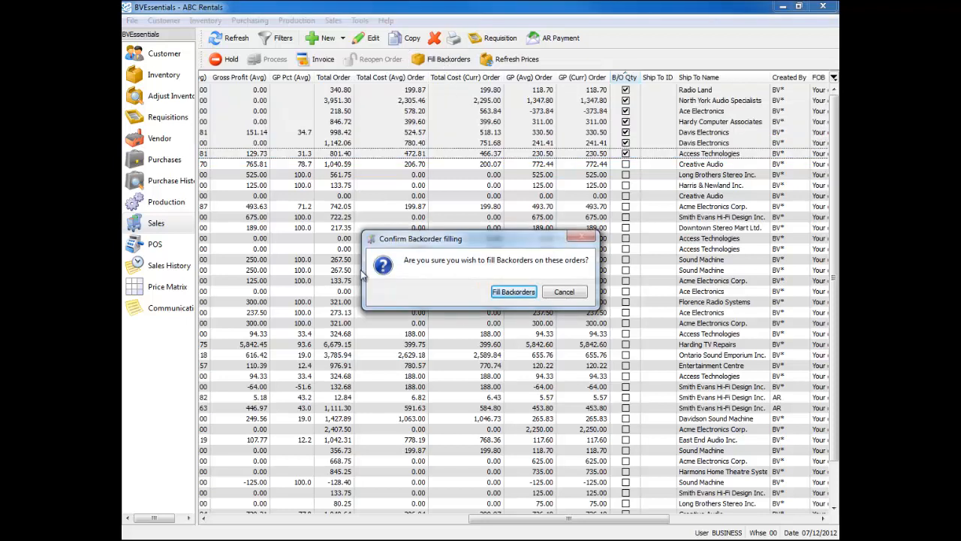
pyautogui.click(513, 292)
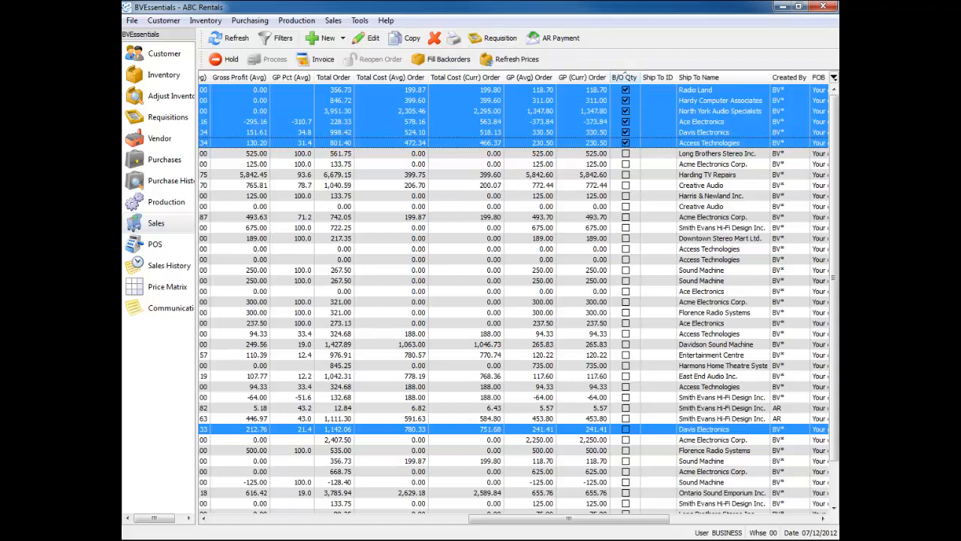
pyautogui.click(524, 250)
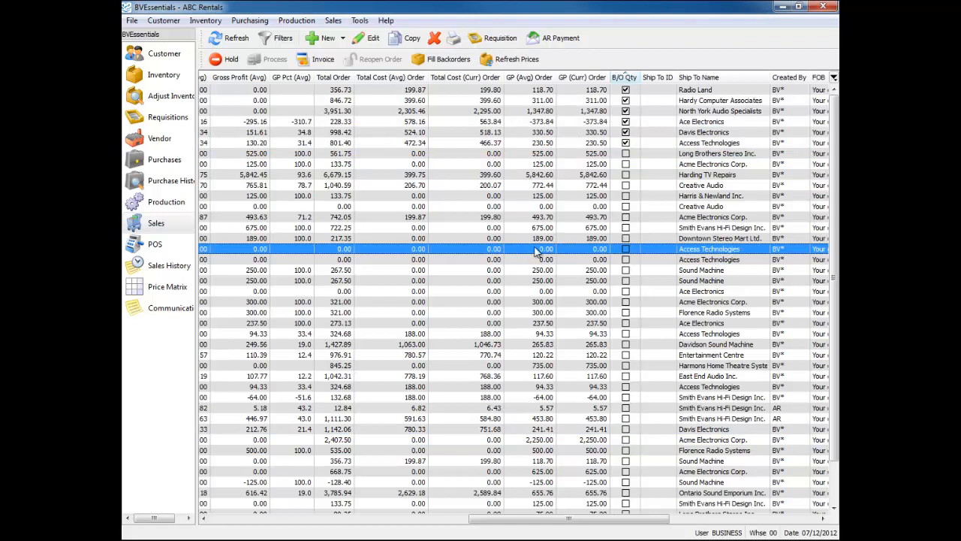
# Generate a requisition list from all orders still flagged with a backordered quantity, and review its vendor, source and reorder columns.
pyautogui.click(225, 518)
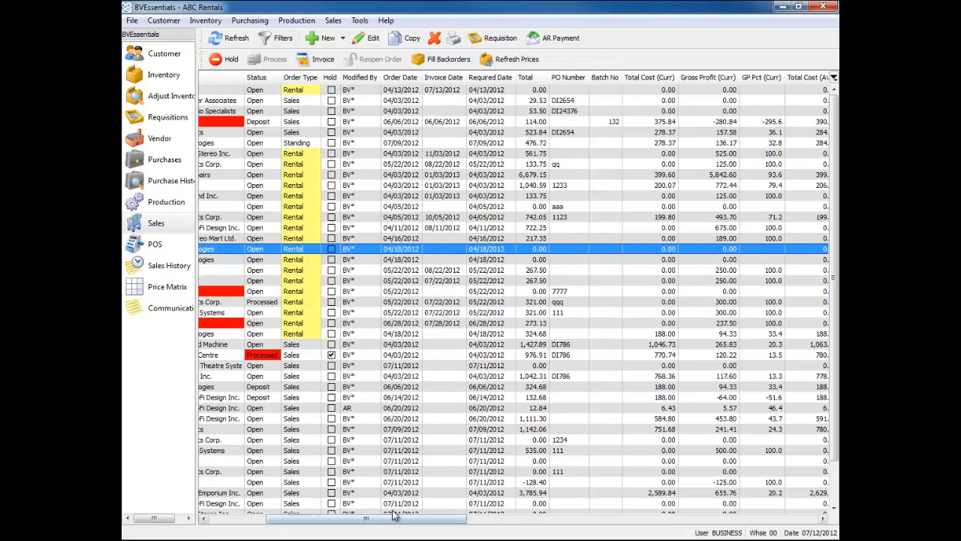
pyautogui.moveTo(407, 520); pyautogui.dragTo(618, 518)
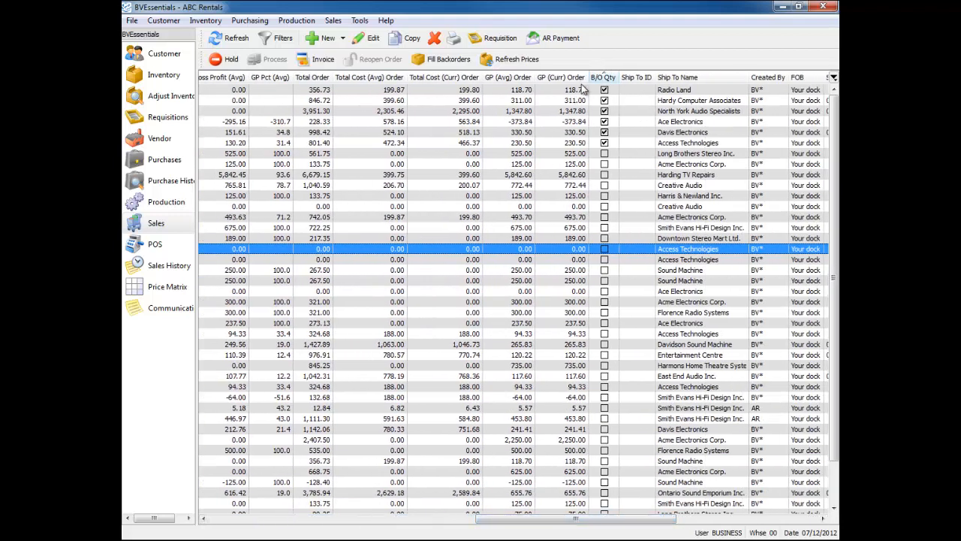
pyautogui.click(590, 133)
pyautogui.moveTo(589, 142); pyautogui.dragTo(577, 90)
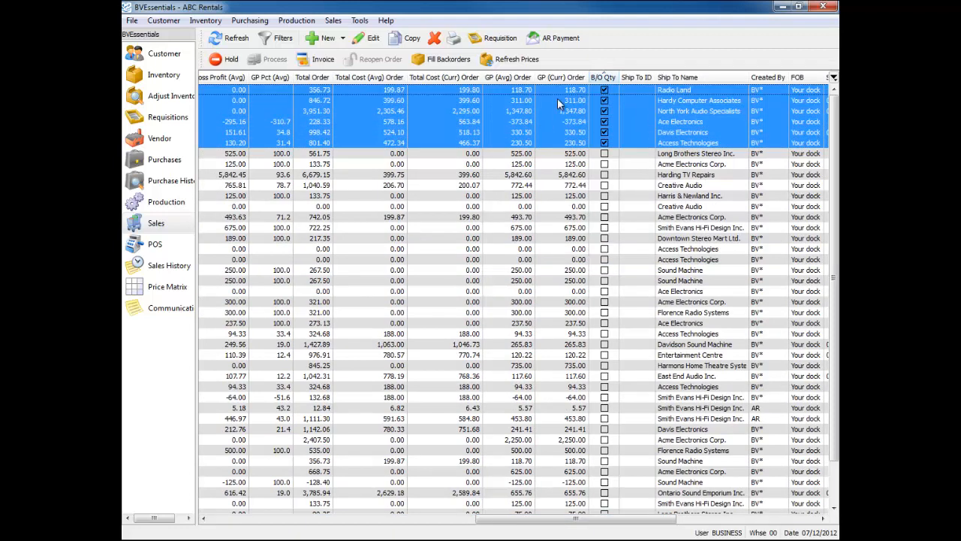
pyautogui.click(498, 41)
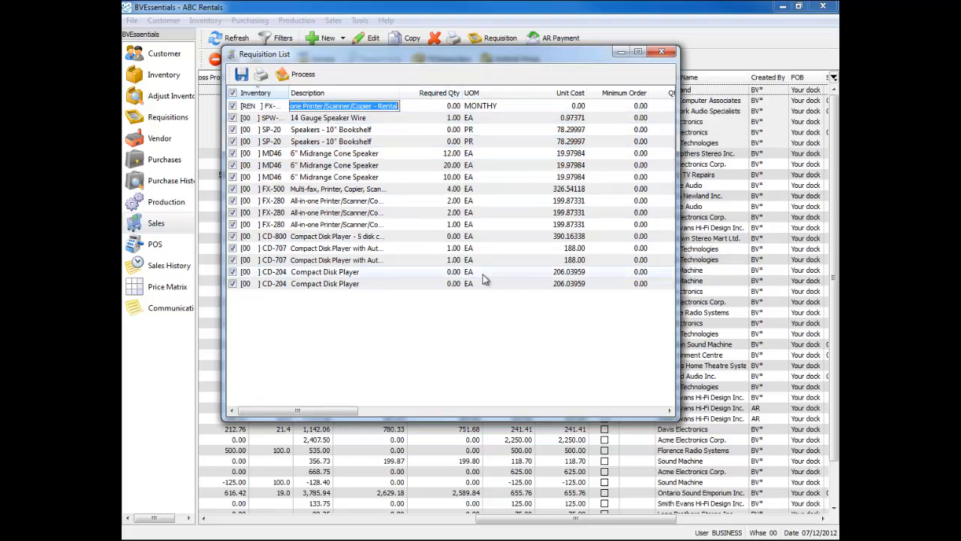
pyautogui.moveTo(336, 414); pyautogui.dragTo(300, 403)
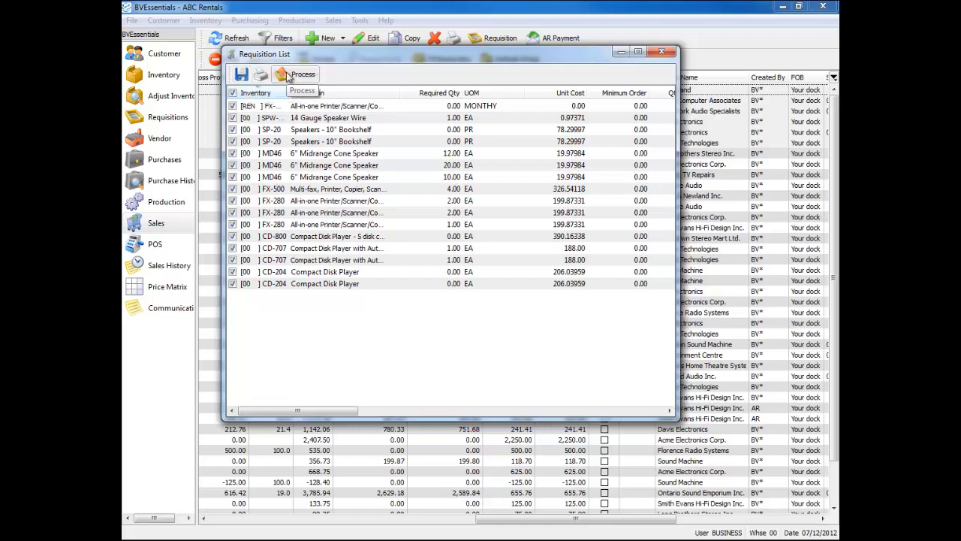
pyautogui.moveTo(345, 412); pyautogui.dragTo(513, 420)
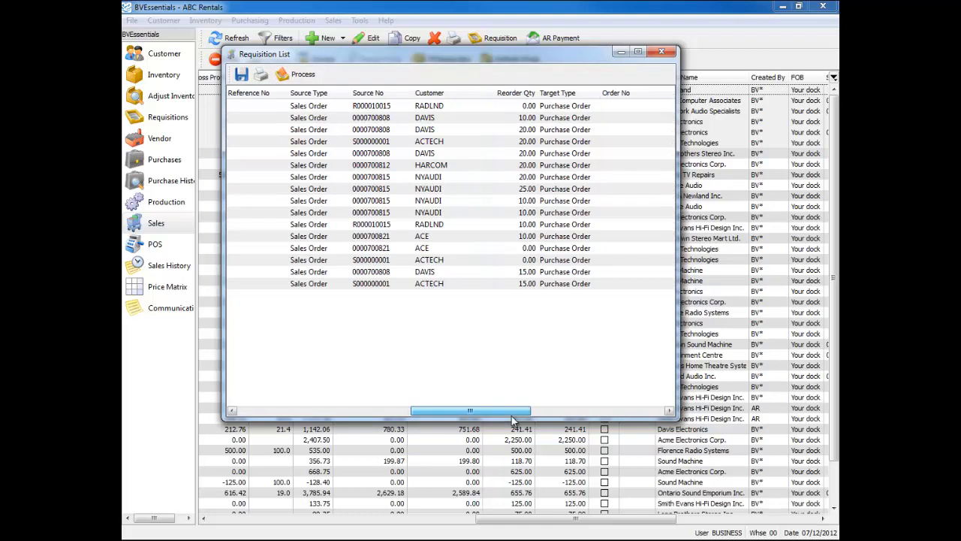
pyautogui.moveTo(455, 412); pyautogui.dragTo(374, 410)
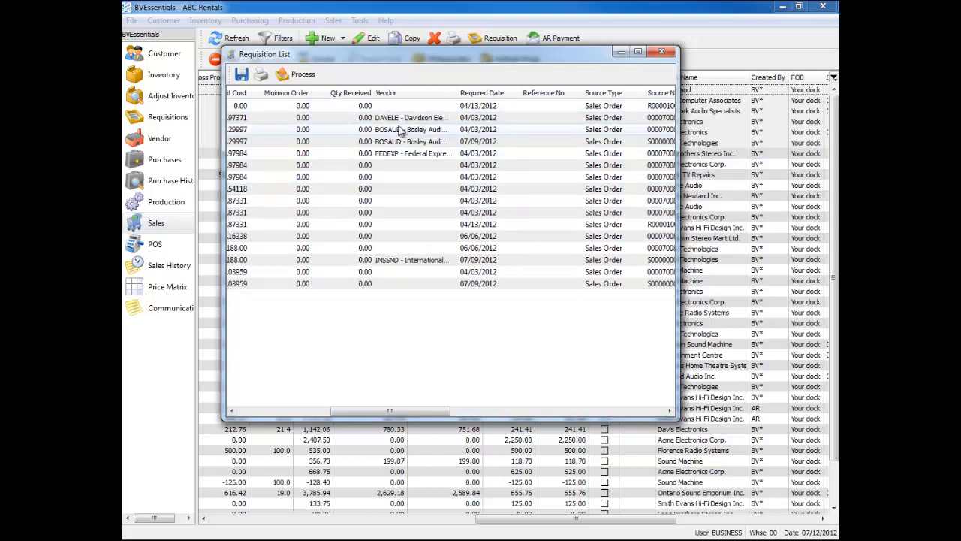
# Assign vendor CHIP to the HARCOM line for the 6" Midrange Cone Speaker and close the requisition list.
pyautogui.click(404, 165)
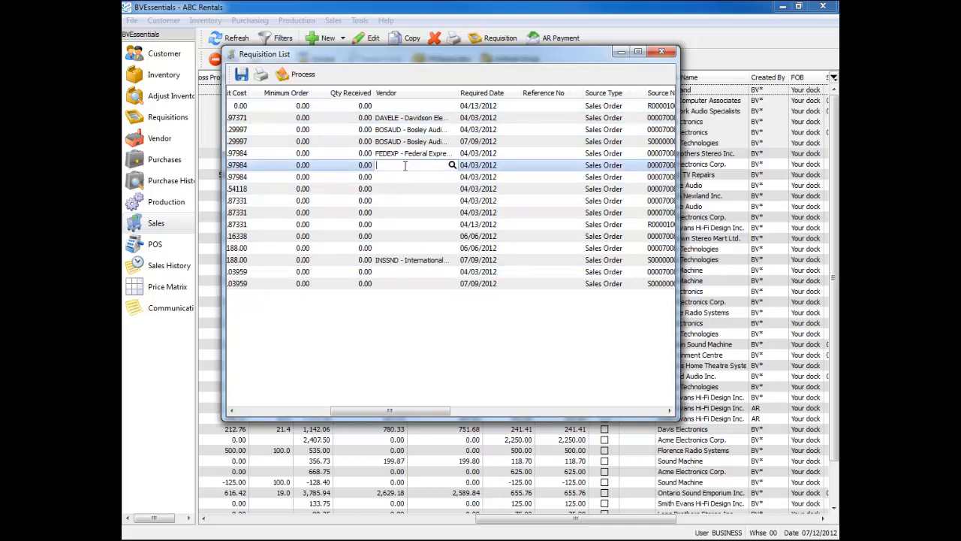
pyautogui.click(452, 165)
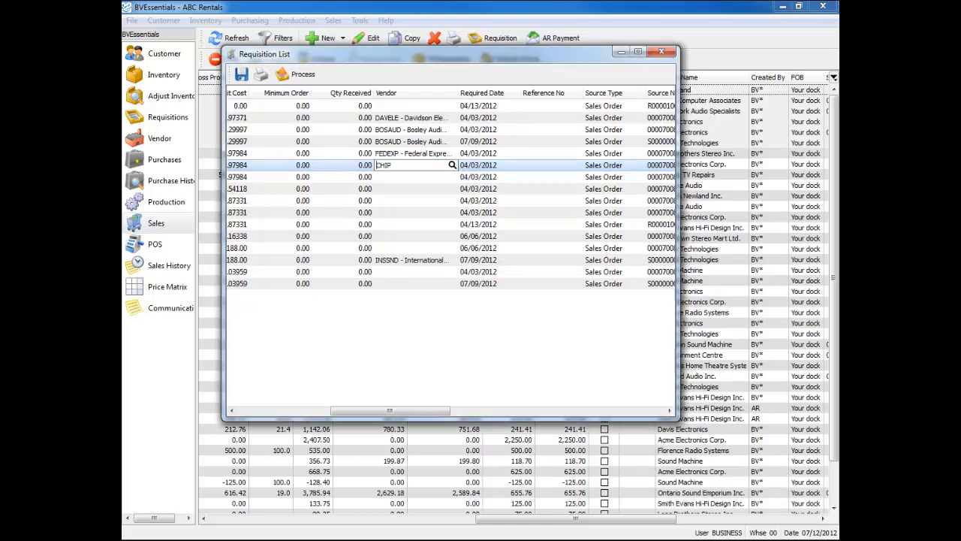
pyautogui.click(409, 188)
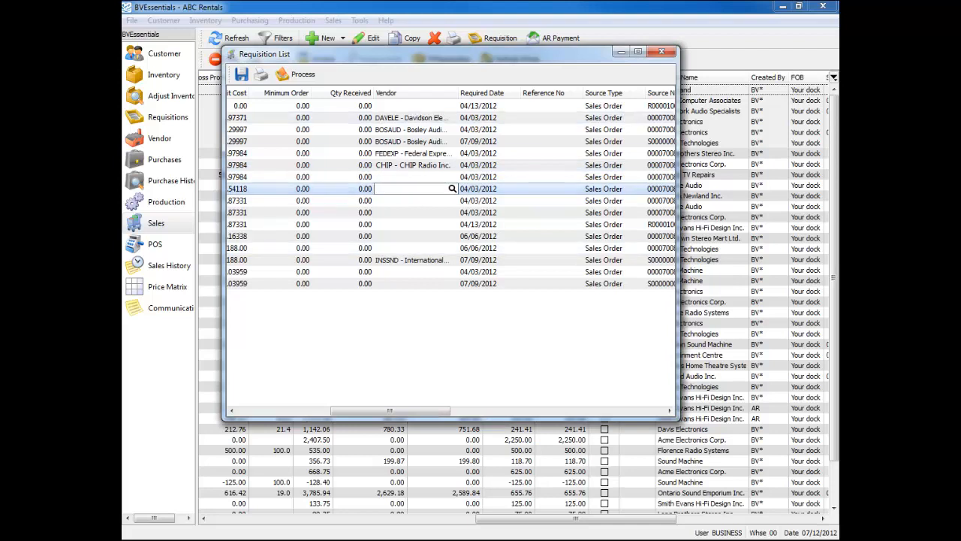
pyautogui.click(452, 177)
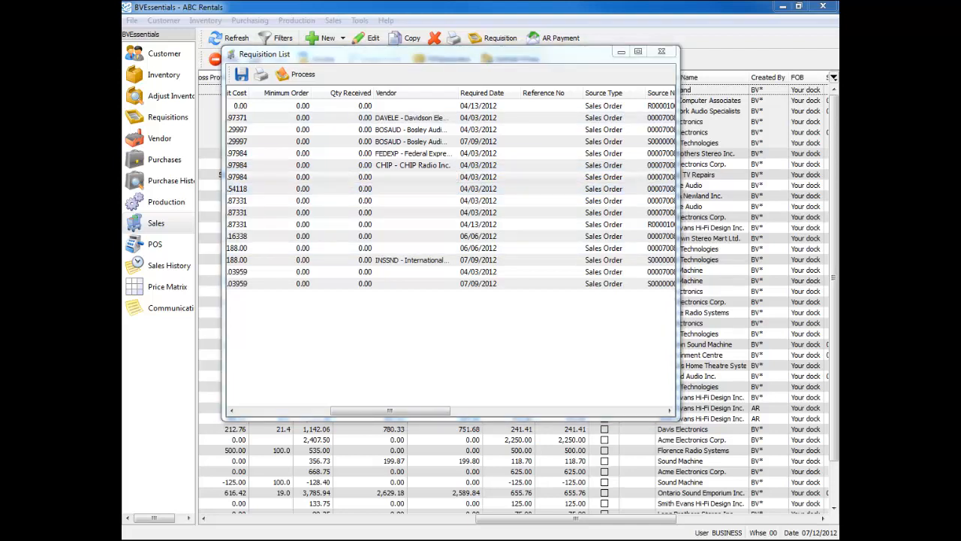
pyautogui.click(660, 51)
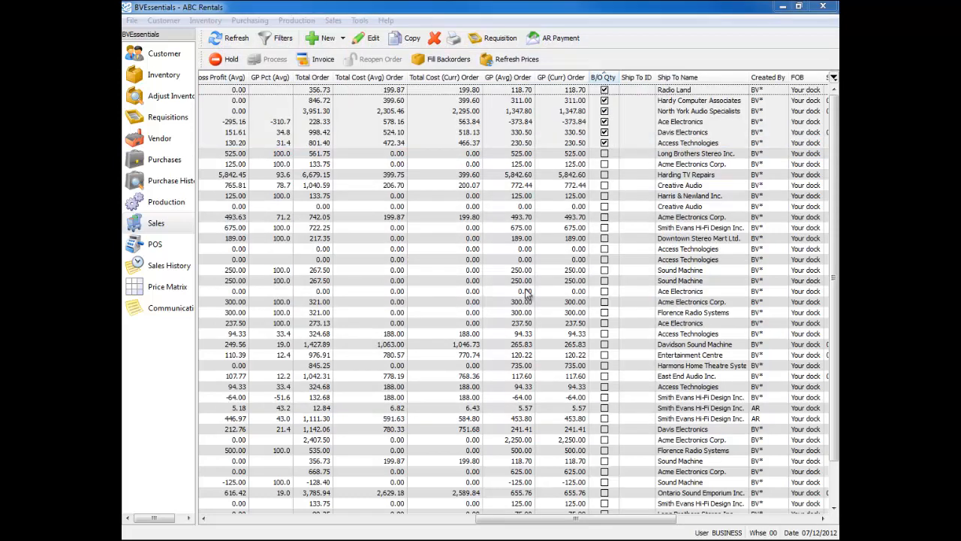
pyautogui.click(346, 164)
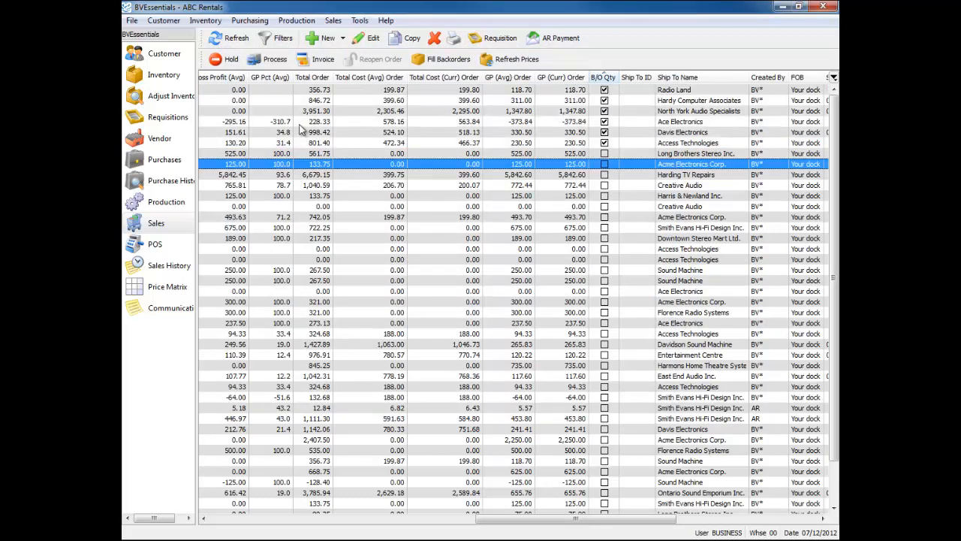
# Clear the order list filters, exclude closed orders and hide batched orders in the filter settings.
pyautogui.click(278, 38)
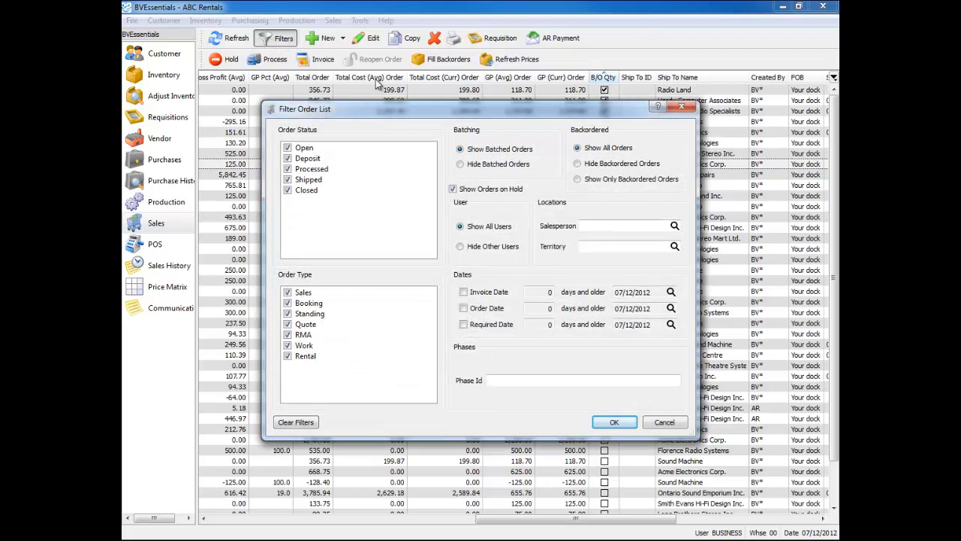
pyautogui.click(294, 422)
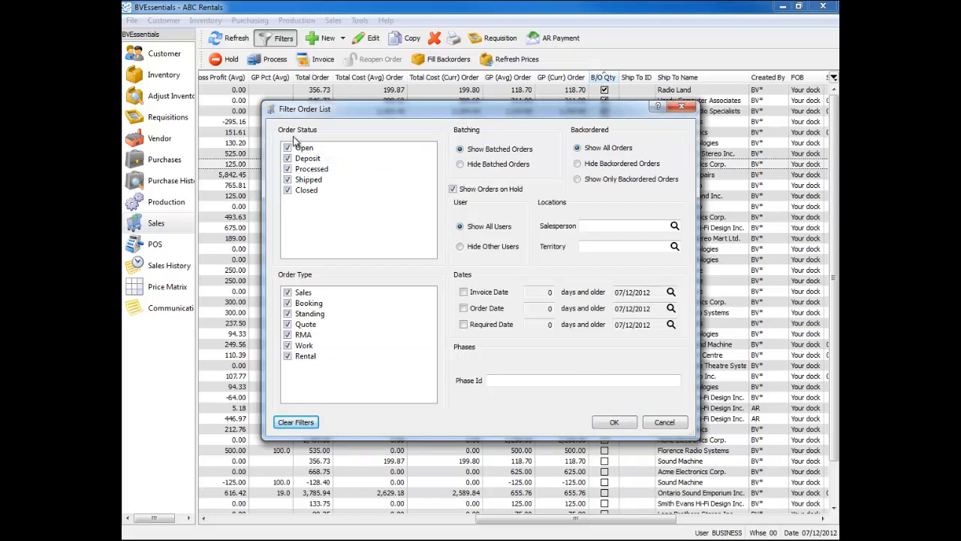
pyautogui.click(290, 192)
pyautogui.click(288, 169)
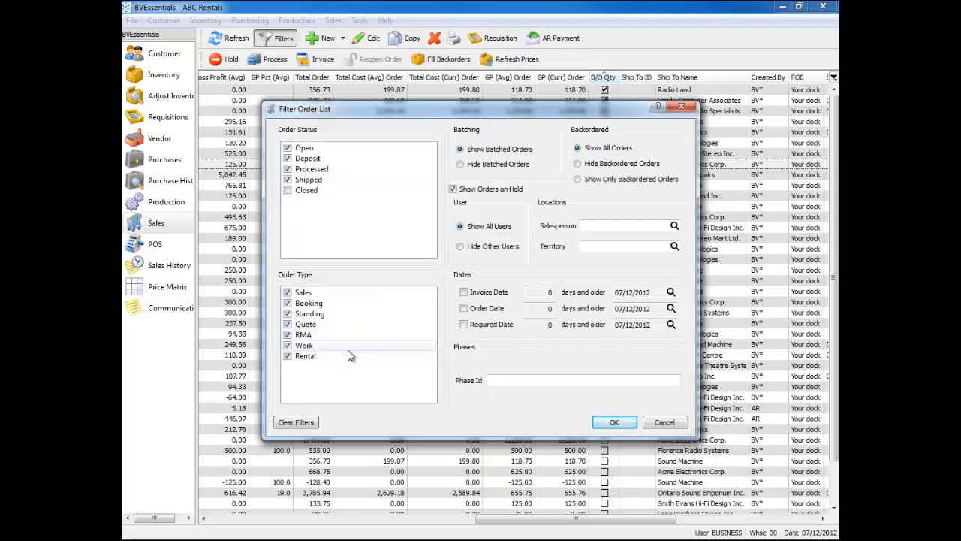
pyautogui.click(475, 168)
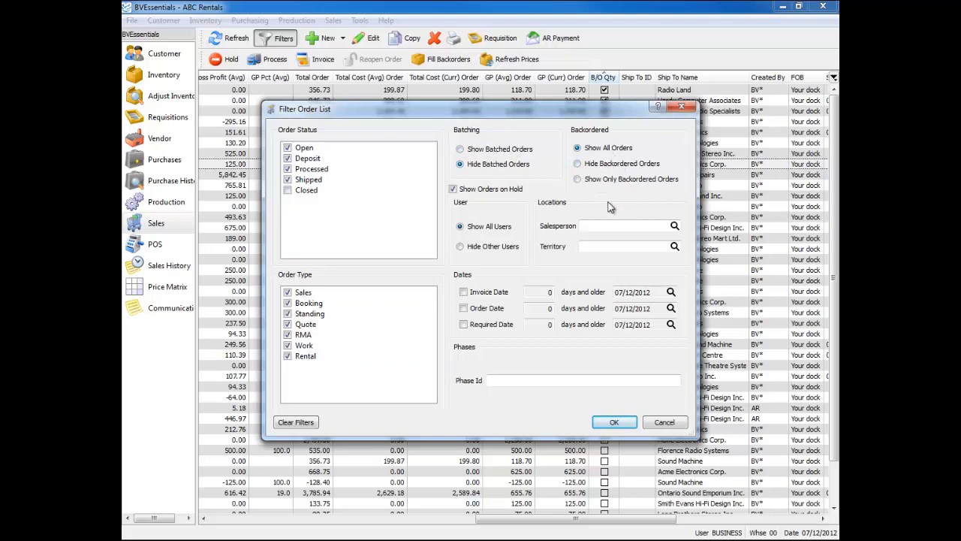
# Review the user, invoice date and phase filter criteria, and discard the pending filter changes.
pyautogui.click(499, 249)
pyautogui.click(501, 293)
pyautogui.click(496, 294)
pyautogui.click(538, 296)
pyautogui.click(550, 380)
pyautogui.click(662, 422)
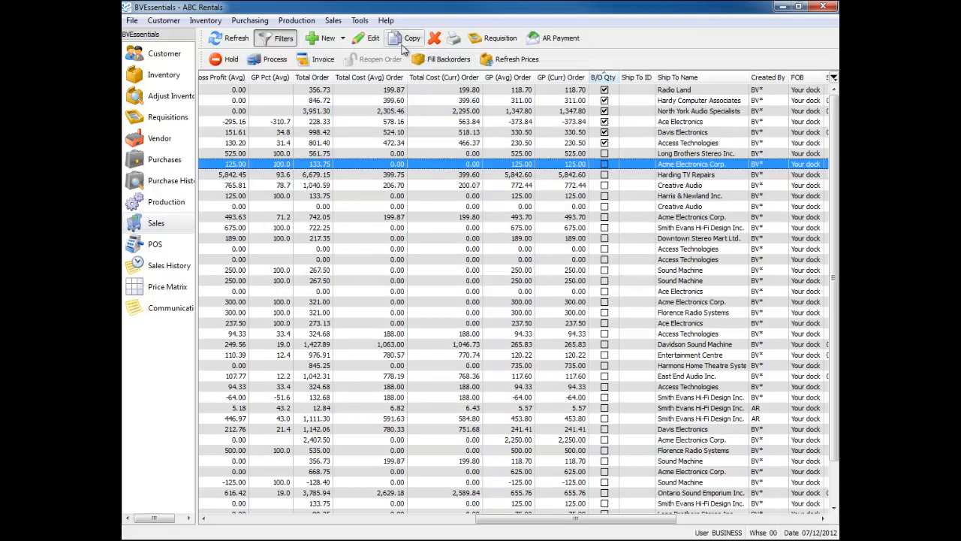
pyautogui.click(343, 38)
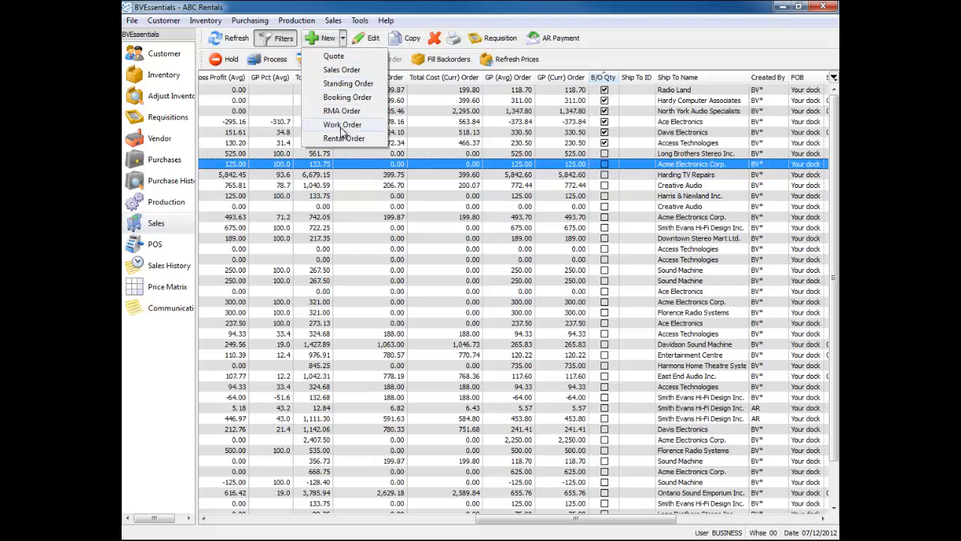
pyautogui.click(343, 70)
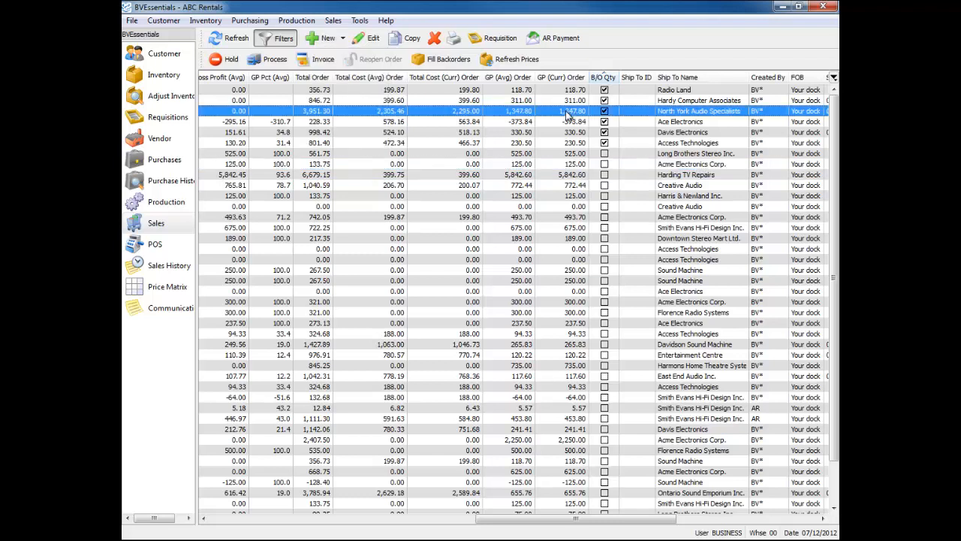
# Open a blank AR payment form and examine its reference and notes fields.
pyautogui.click(540, 39)
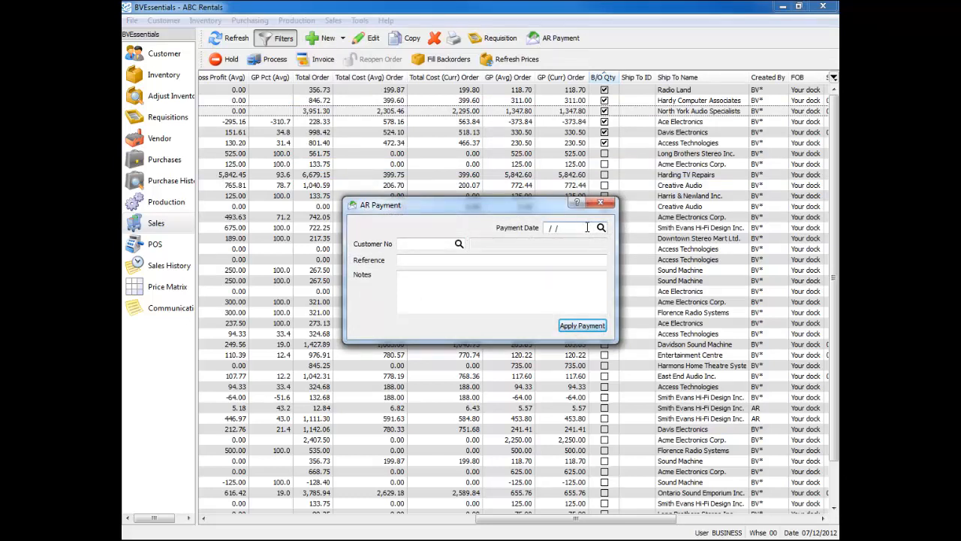
pyautogui.click(413, 260)
pyautogui.click(432, 277)
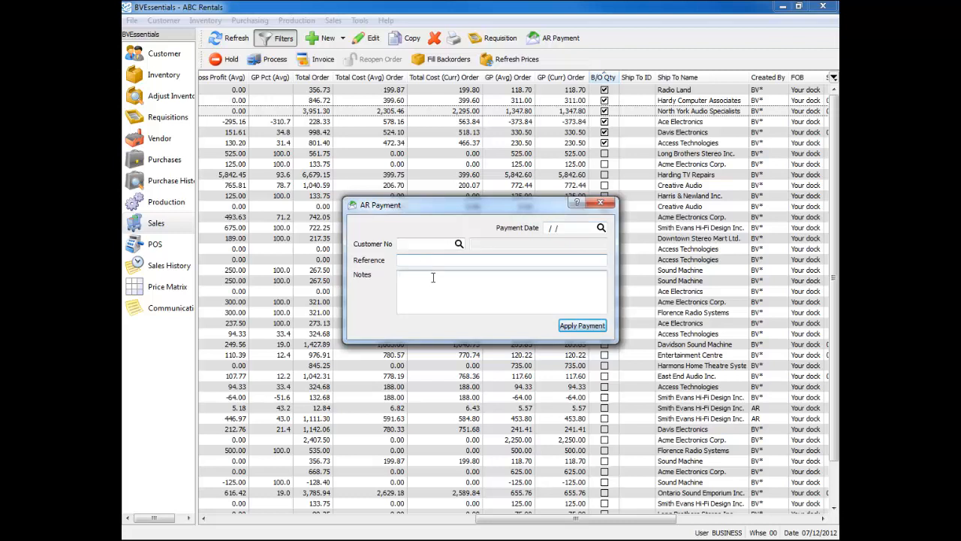